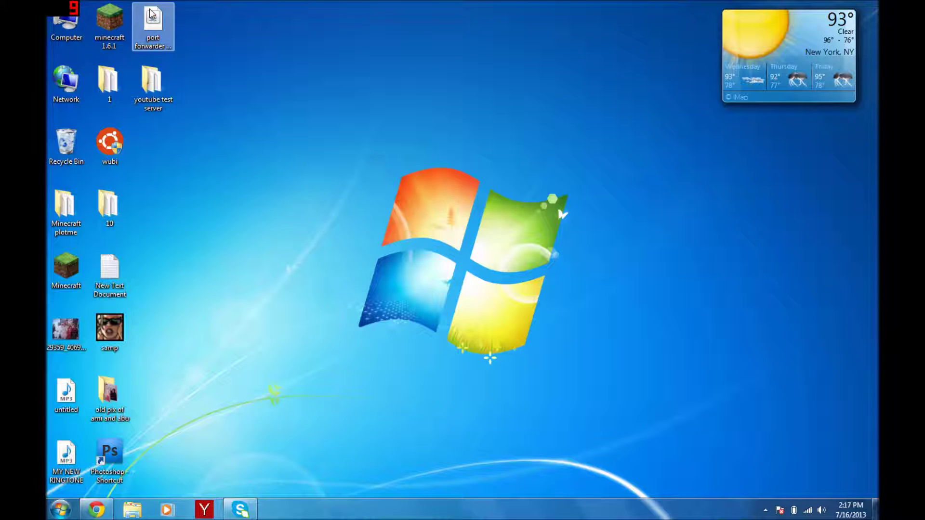
Step: Glance at the public IP in the browser, then hide it to show the desktop
left_click(153, 26)
left_click(192, 45)
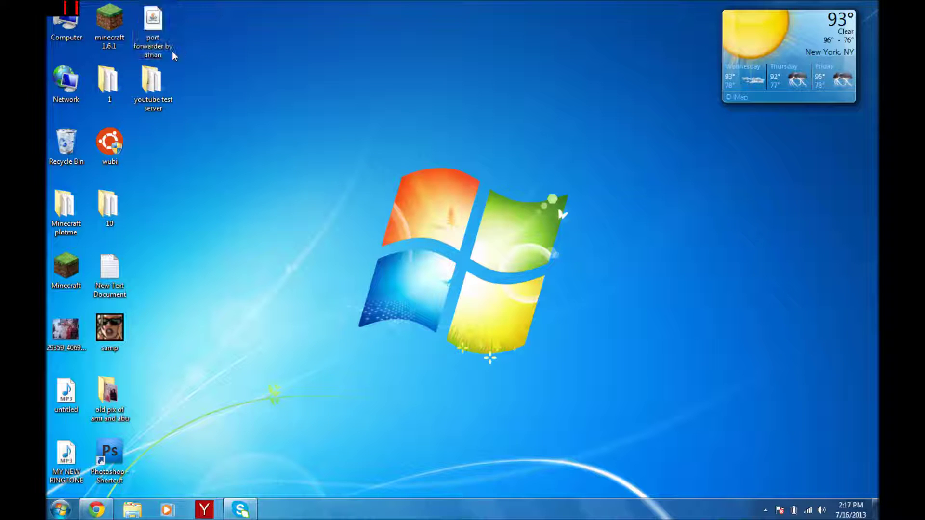
left_click(110, 515)
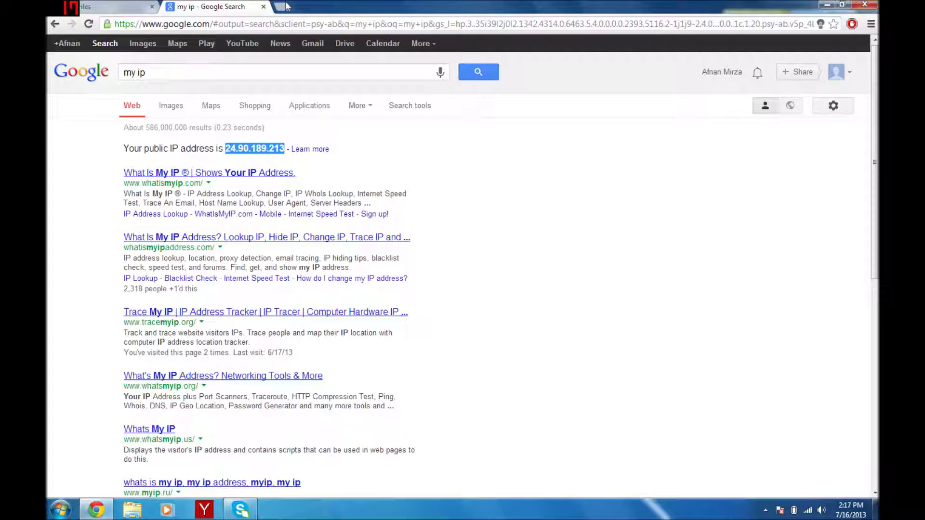
left_click(285, 6)
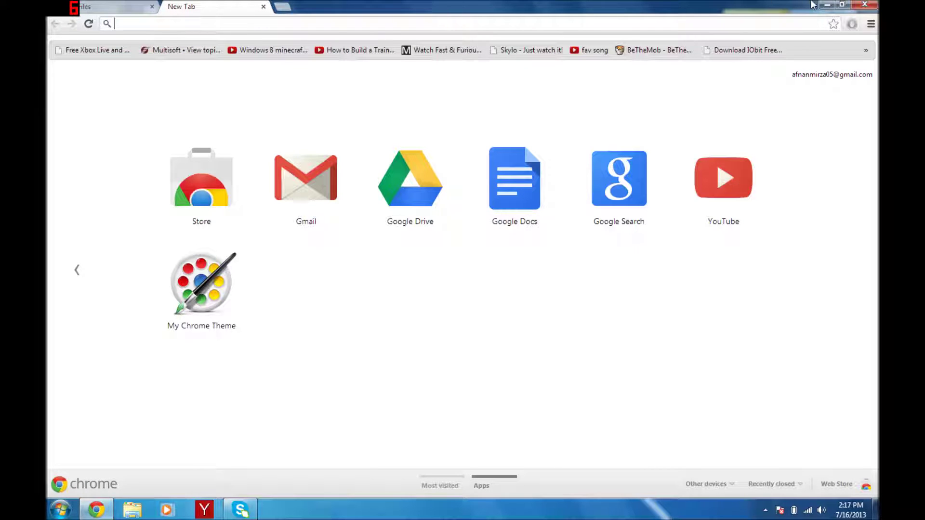
left_click(827, 4)
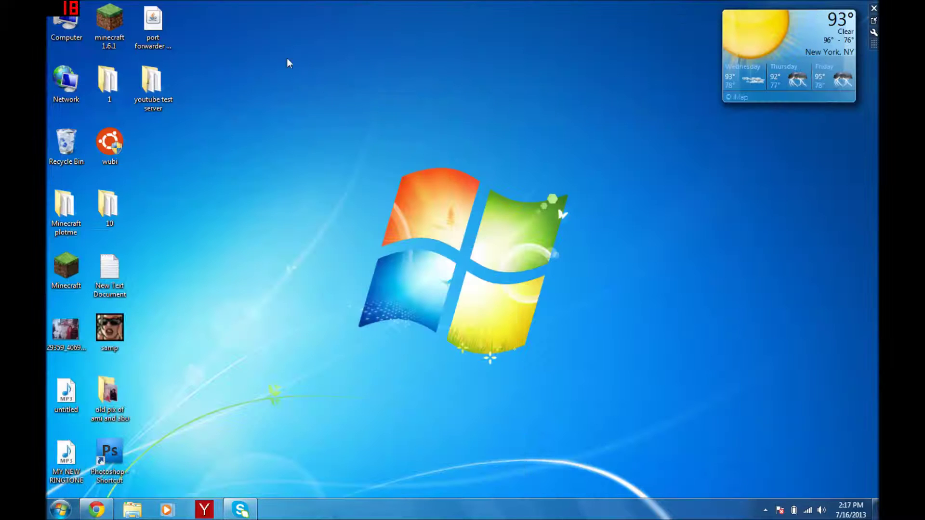
Step: Launch the 'port forwarder by afnan' jar and maximize the PortMapper 1.9.5 window
left_click(159, 26)
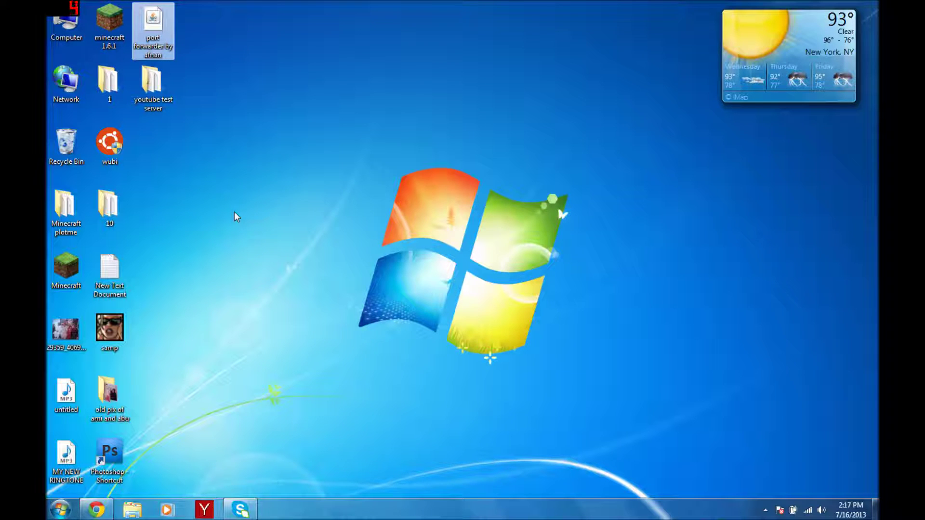
double_click(163, 54)
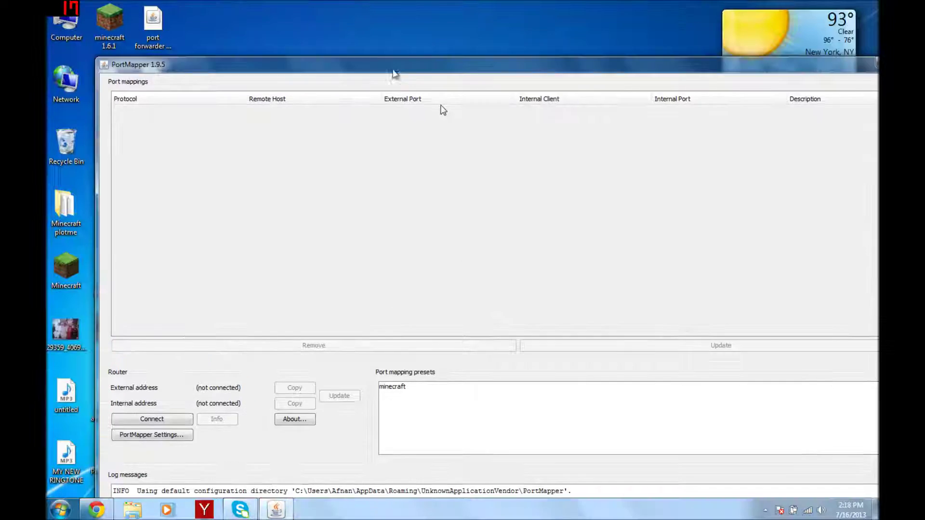
left_click_drag(393, 72, 476, 112)
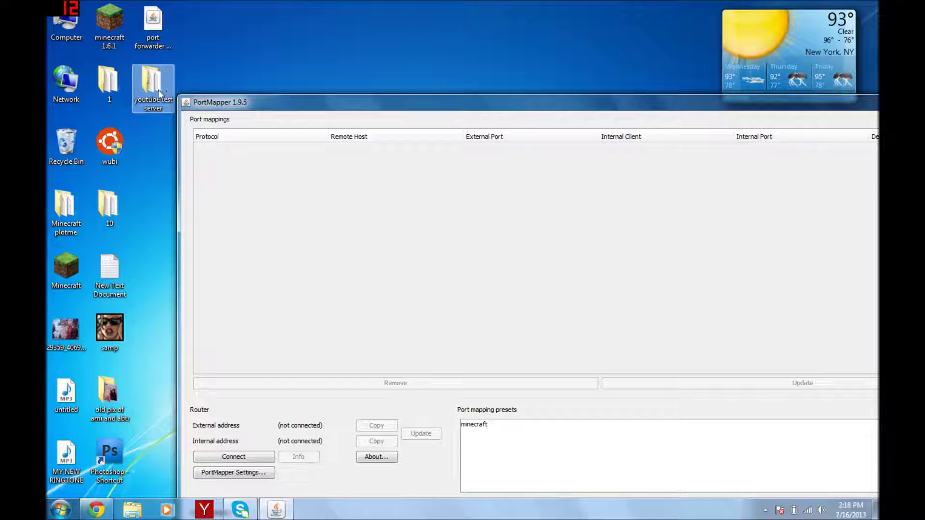
left_click_drag(362, 70, 351, 14)
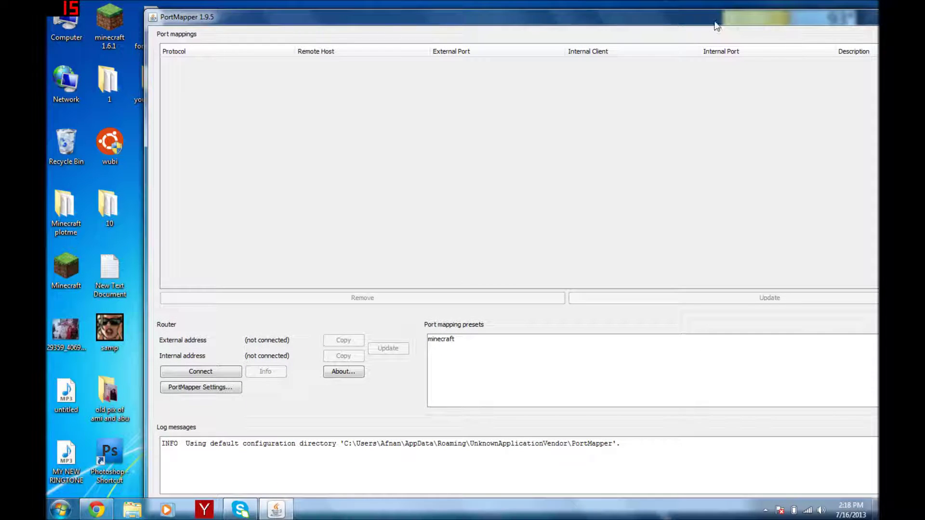
left_click_drag(671, 33, 544, 48)
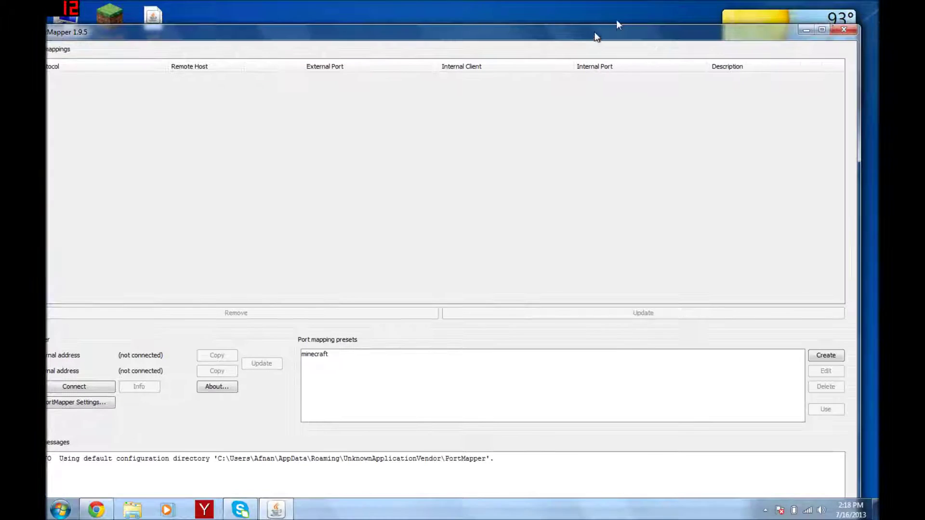
left_click(821, 31)
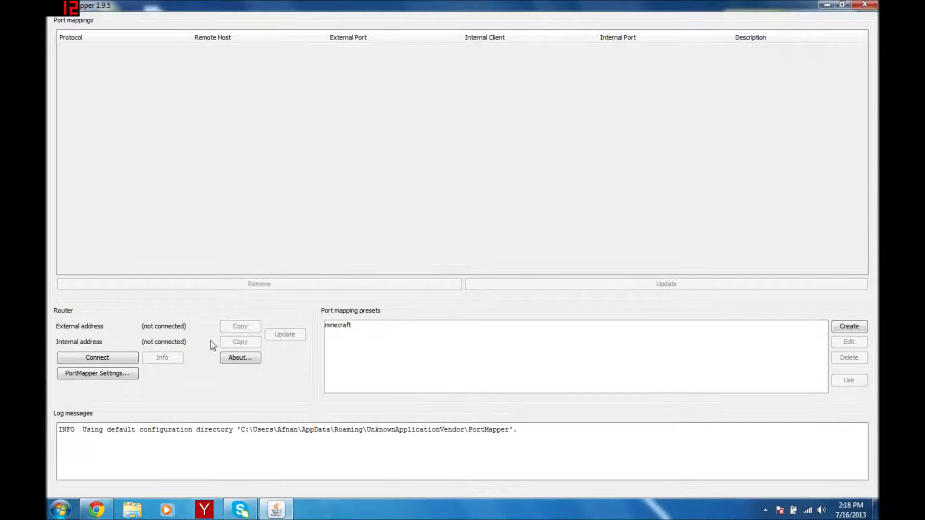
Step: Connect to the ARRIS router, delete both minecraft 25565 mappings (TCP and UDP), and select the minecraft preset
left_click(119, 358)
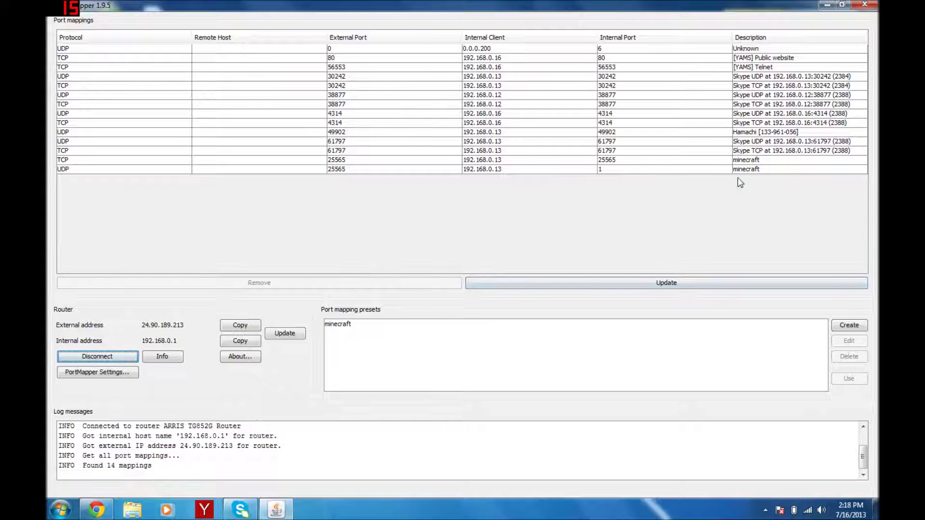
left_click(652, 161)
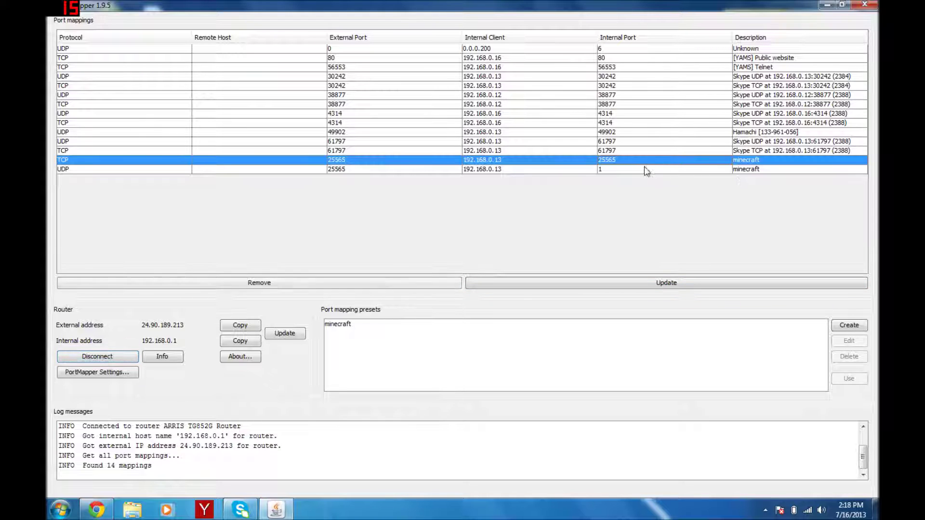
left_click(349, 285)
left_click(527, 161)
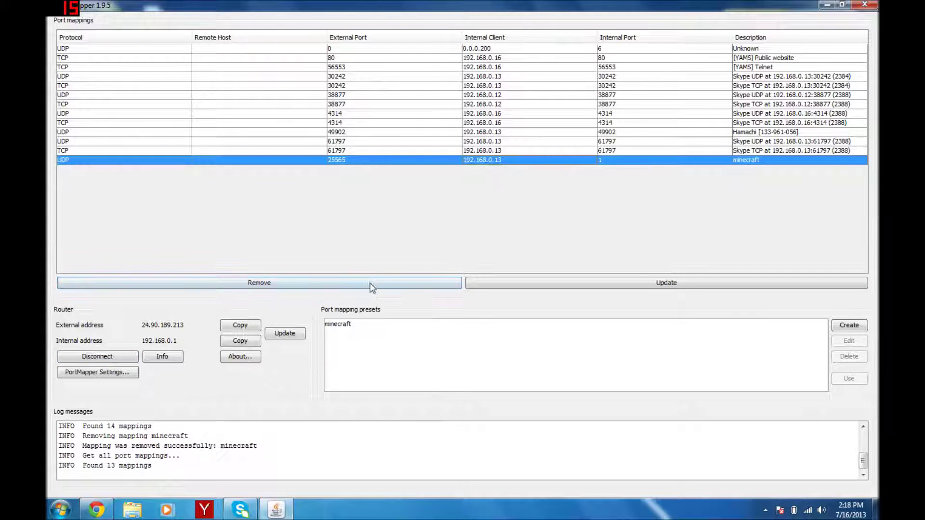
left_click(372, 285)
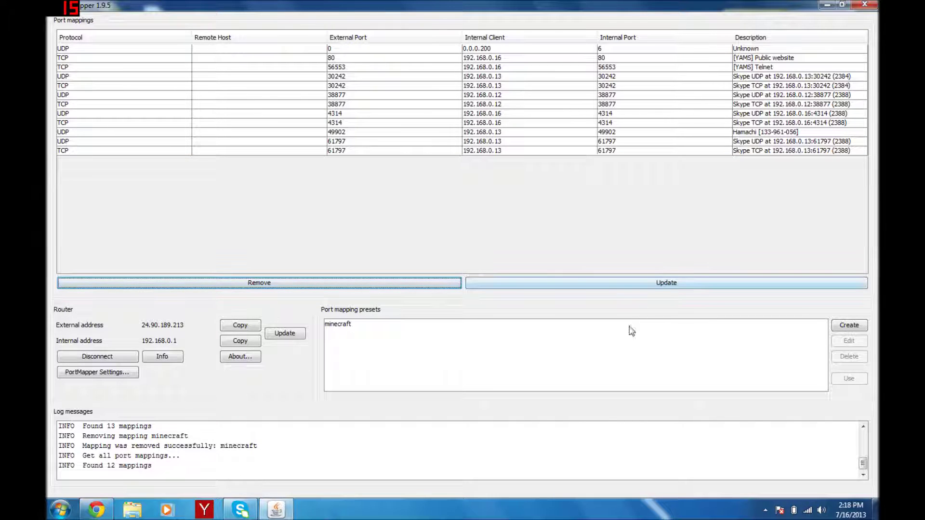
left_click(523, 327)
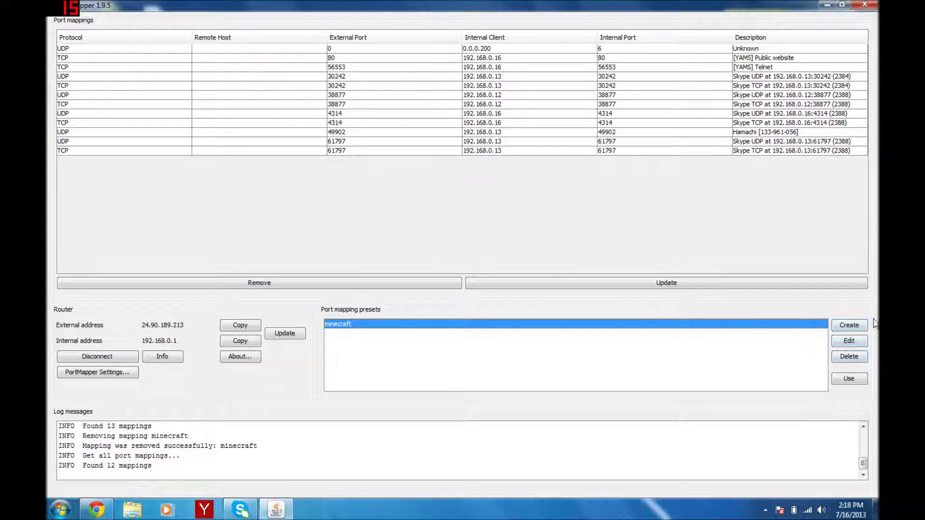
Step: Create a new preset named 'test' with a TCP row forwarding external and internal port 25565
left_click(853, 326)
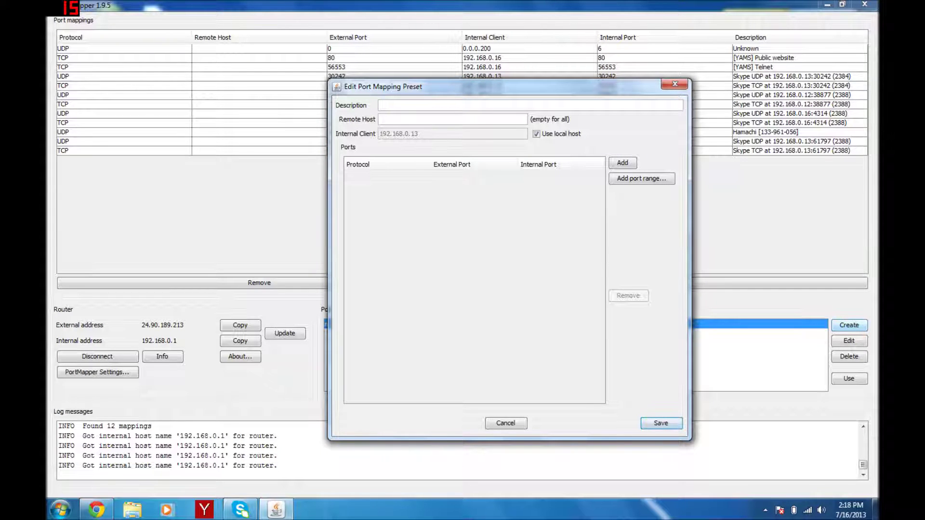
type("test")
left_click(535, 135)
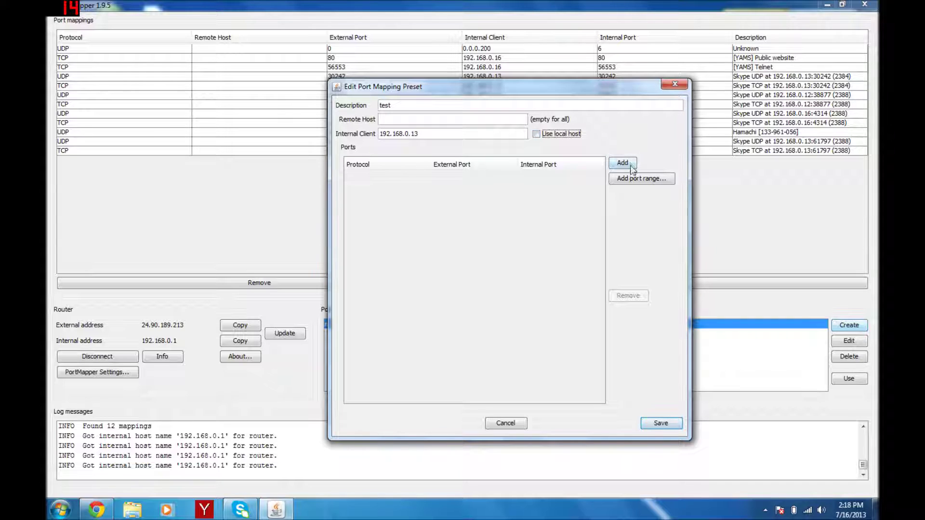
left_click(631, 166)
left_click(460, 182)
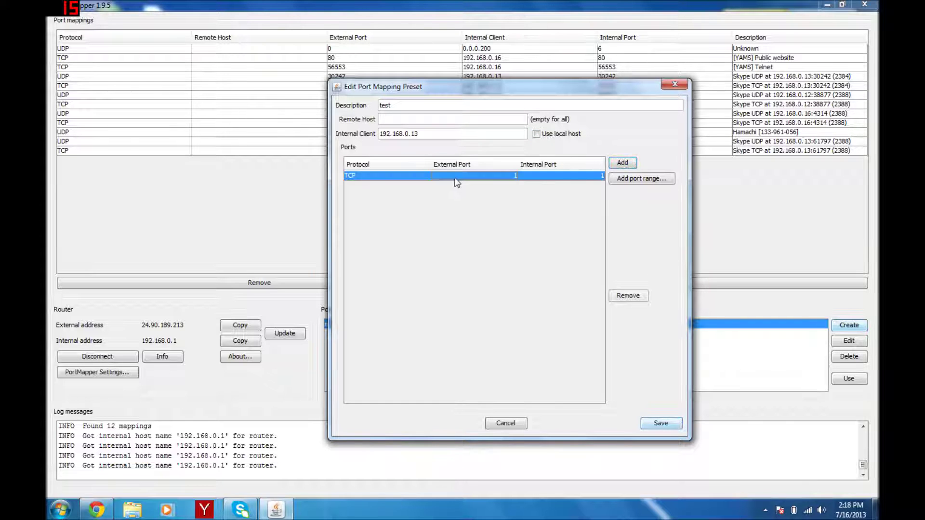
type("25565")
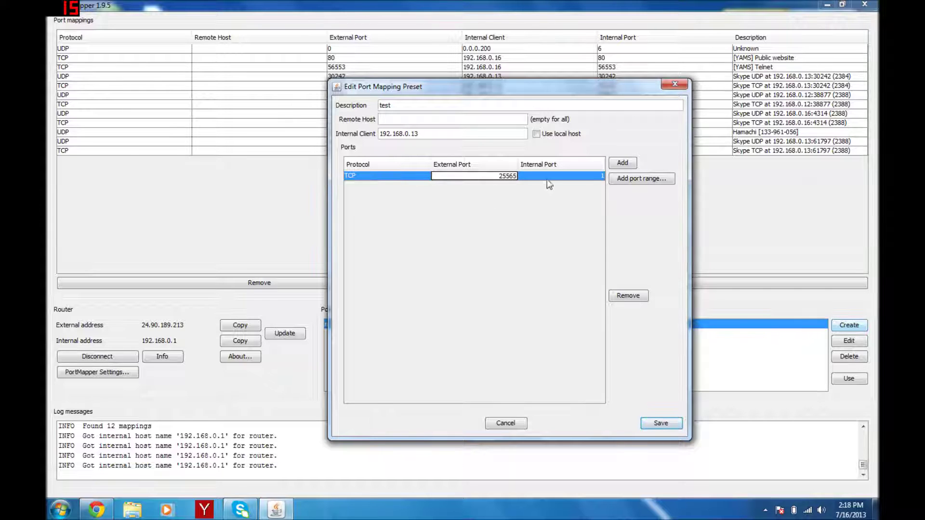
left_click(546, 178)
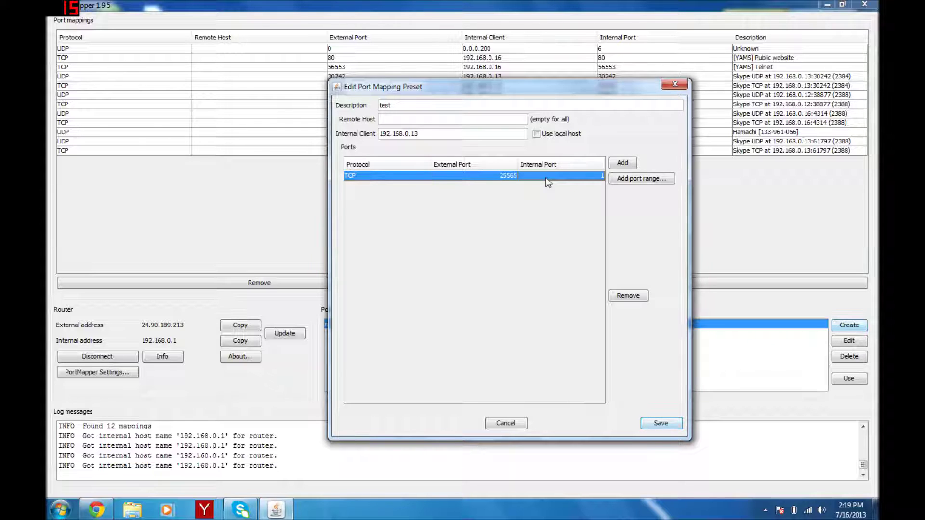
type("25")
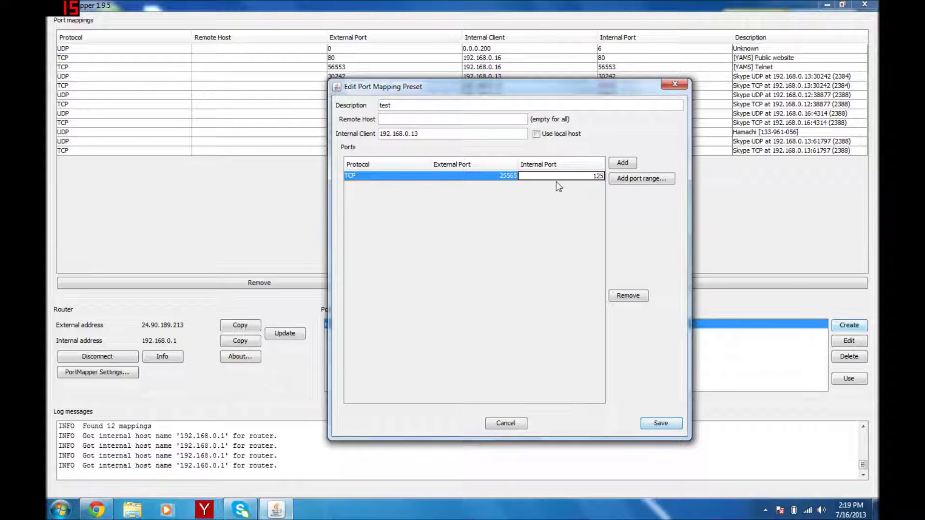
key("BackSpace")
key("BackSpace")
key("BackSpace")
type("25565")
Step: Add a UDP row with external and internal port 25565, then save the test preset
left_click(622, 163)
left_click(444, 186)
left_click(407, 185)
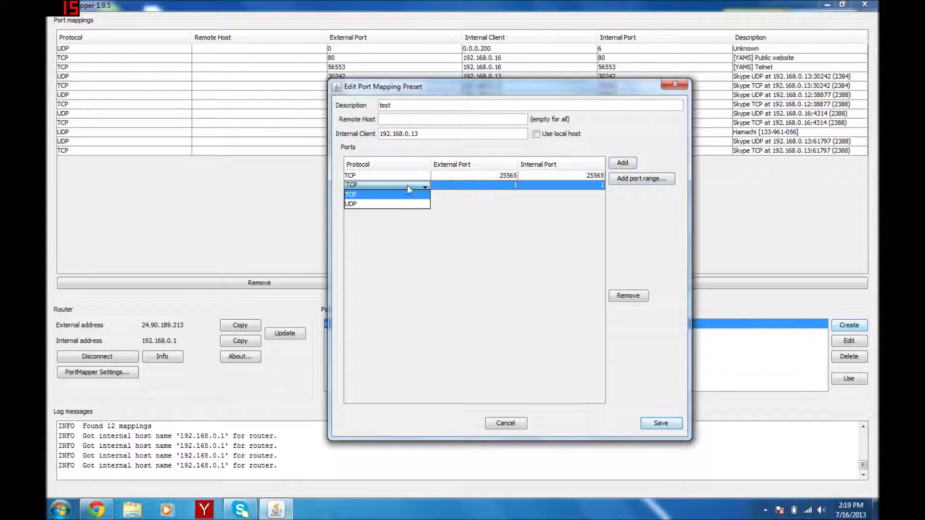
left_click(403, 203)
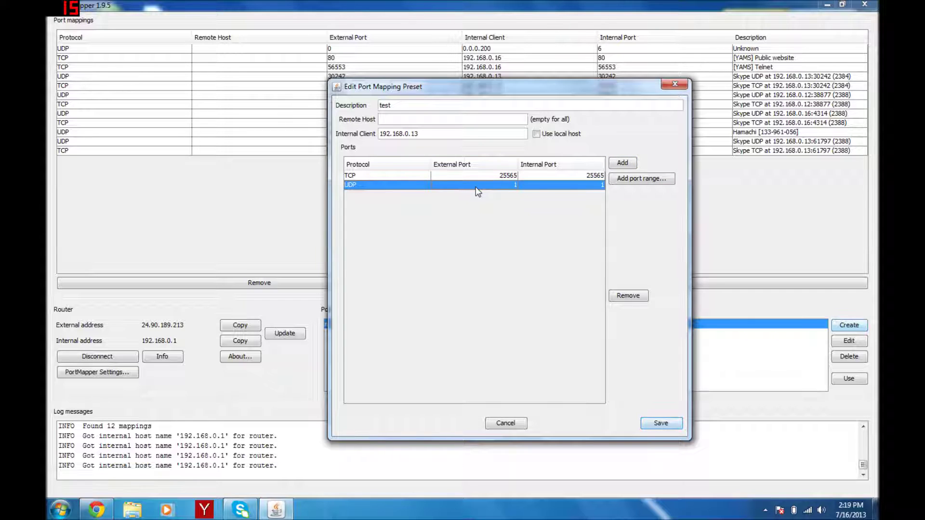
double_click(477, 185)
type("255")
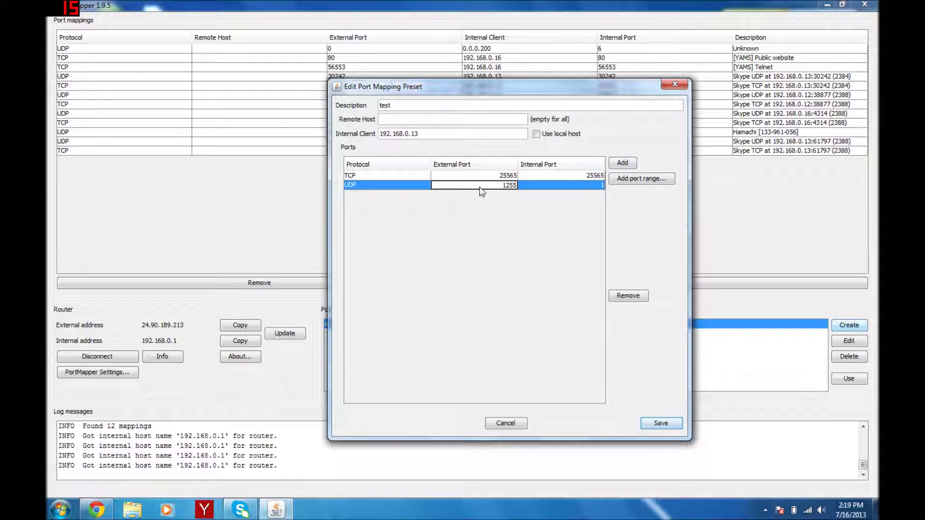
key("ctrl+a")
key("BackSpace")
type("2")
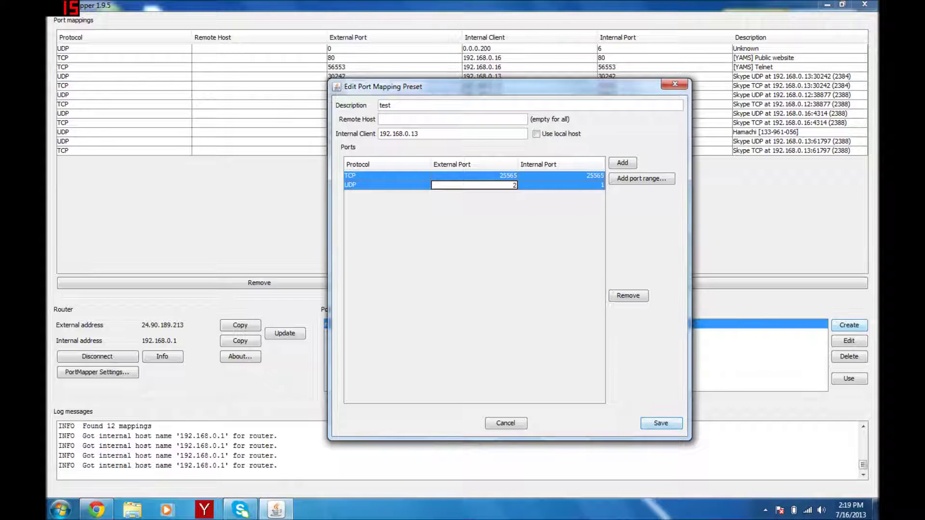
type("5565")
left_click(578, 188)
key("BackSpace")
type("2")
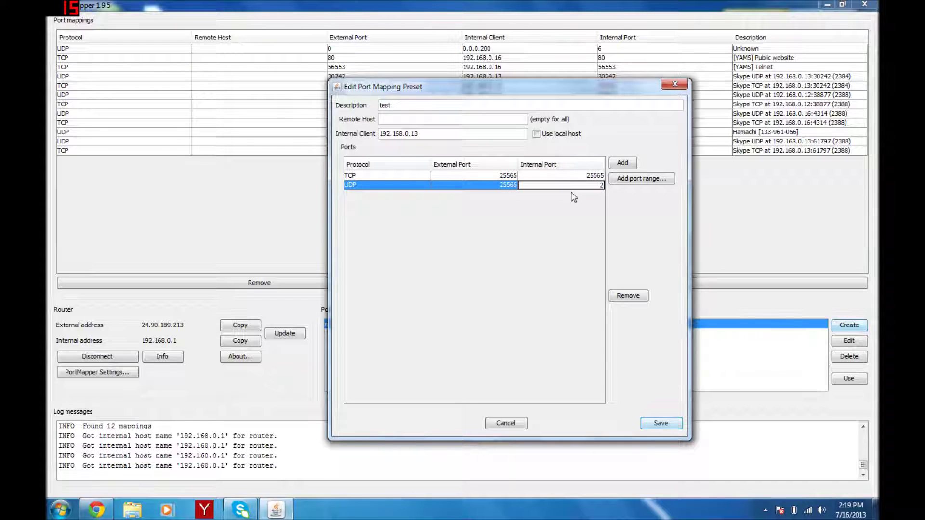
type("5565")
left_click(659, 421)
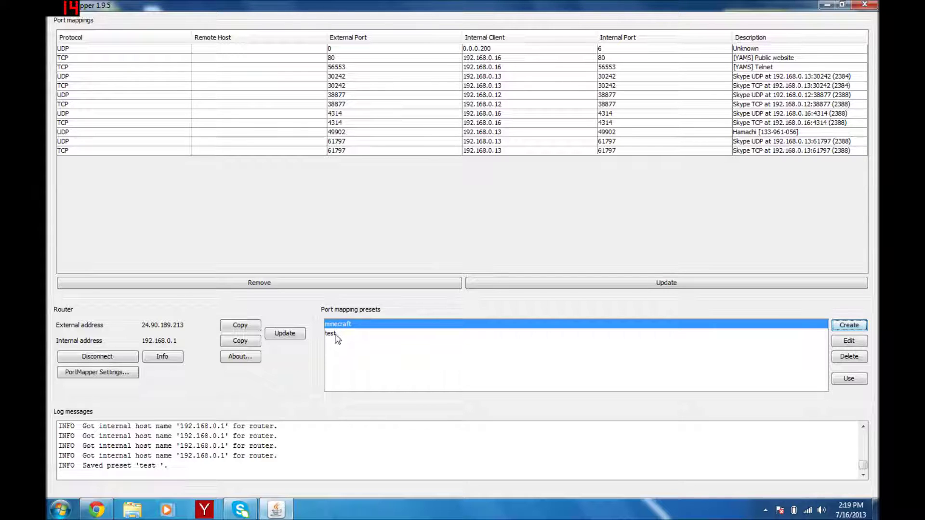
Step: Apply the test preset to add TCP and UDP 25565 mappings, then close PortMapper
left_click(336, 334)
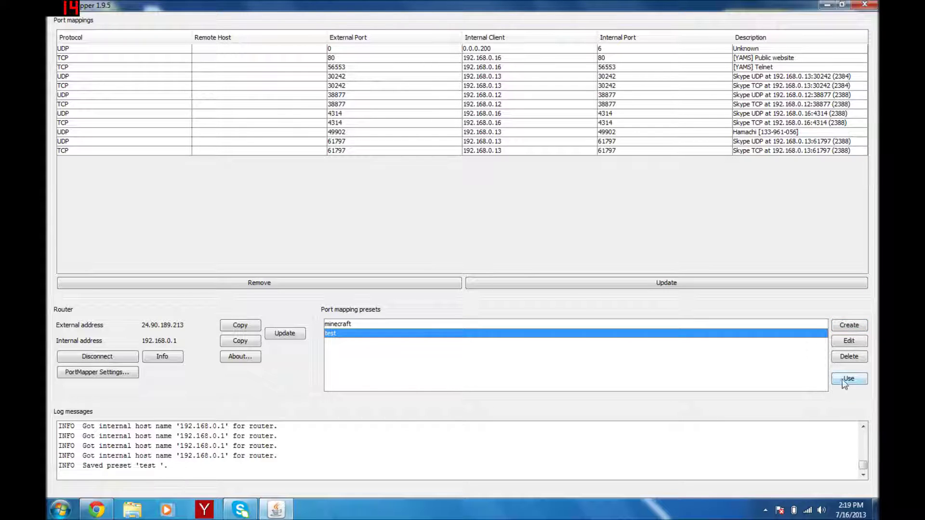
left_click(854, 381)
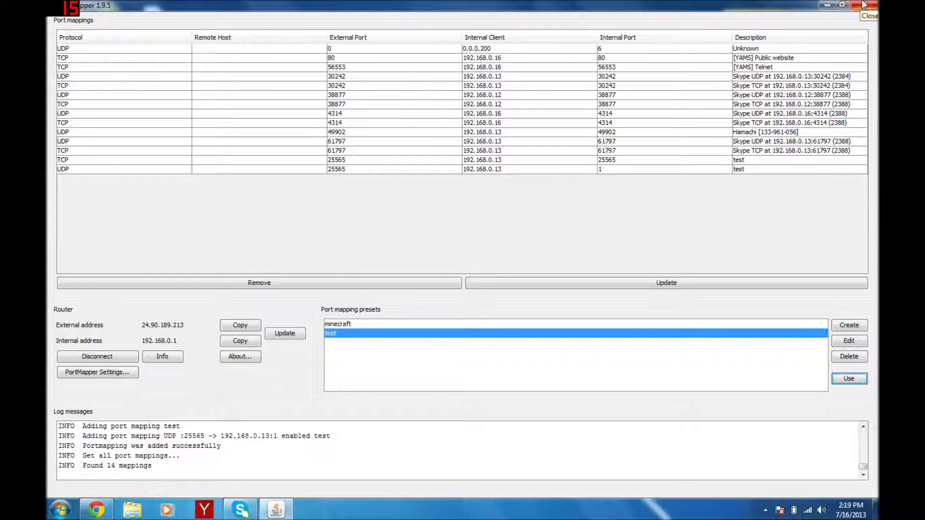
left_click(864, 4)
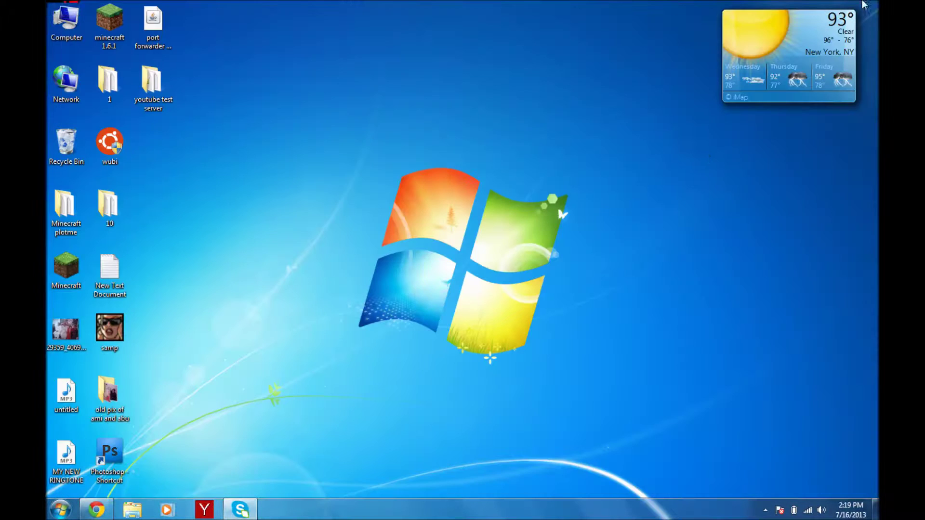
Step: In the 'youtube test server' folder, start run.bat and open server.properties in Notepad++
double_click(169, 77)
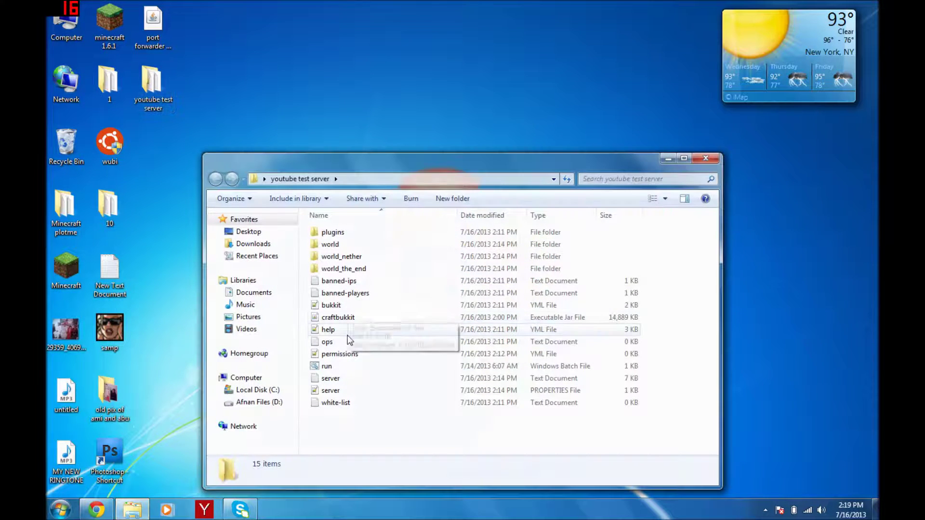
double_click(328, 367)
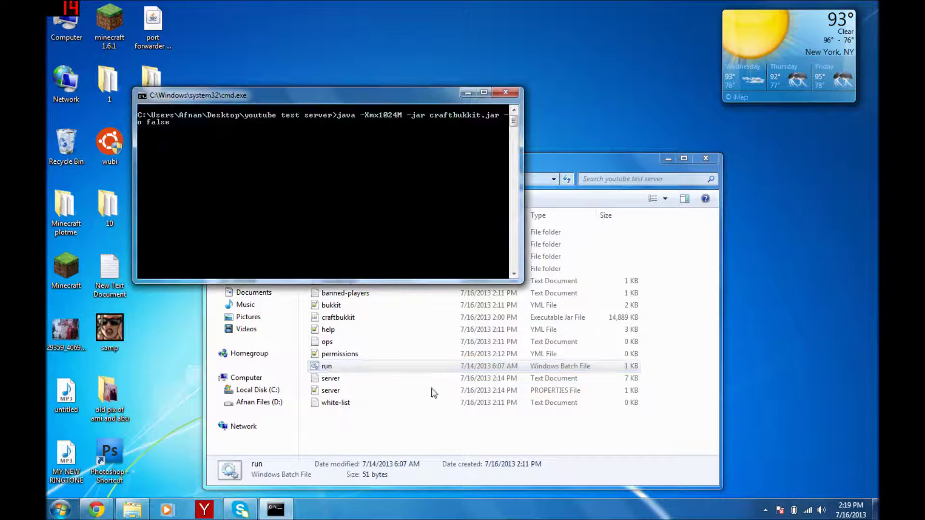
double_click(354, 391)
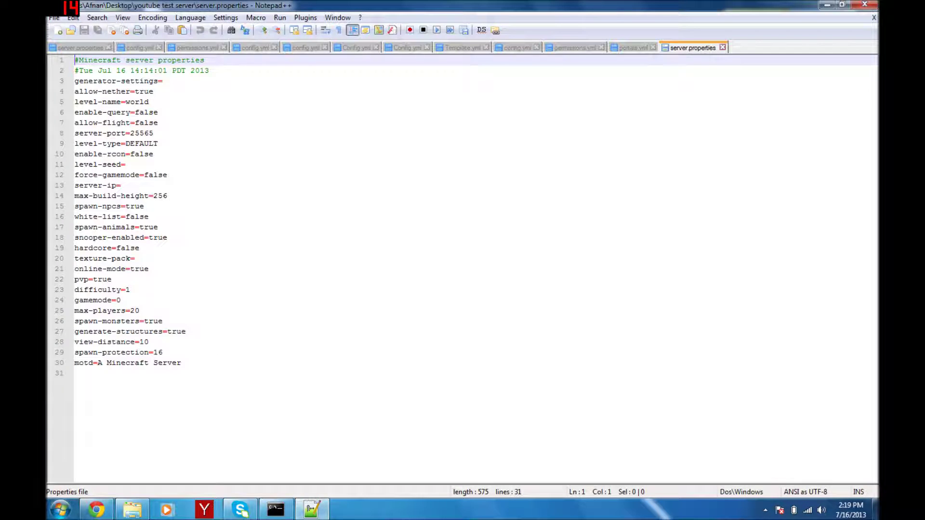
Step: Set server-port to 25565 in server.properties, save, and close Notepad++
left_click_drag(153, 133, 135, 137)
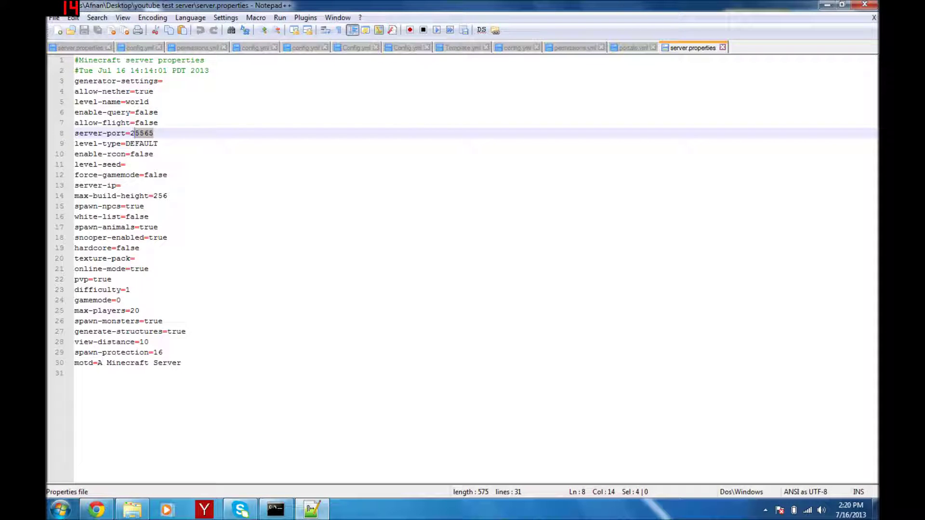
key("shift+Left")
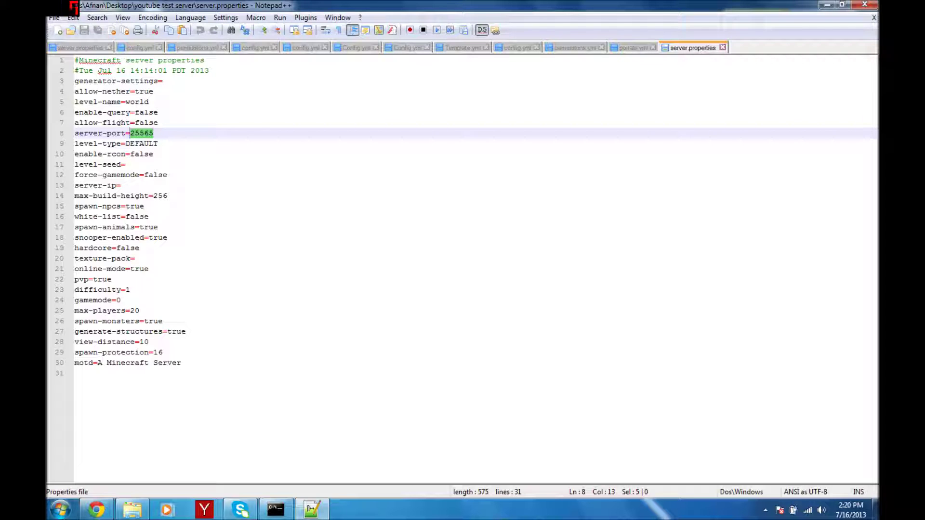
type("25565")
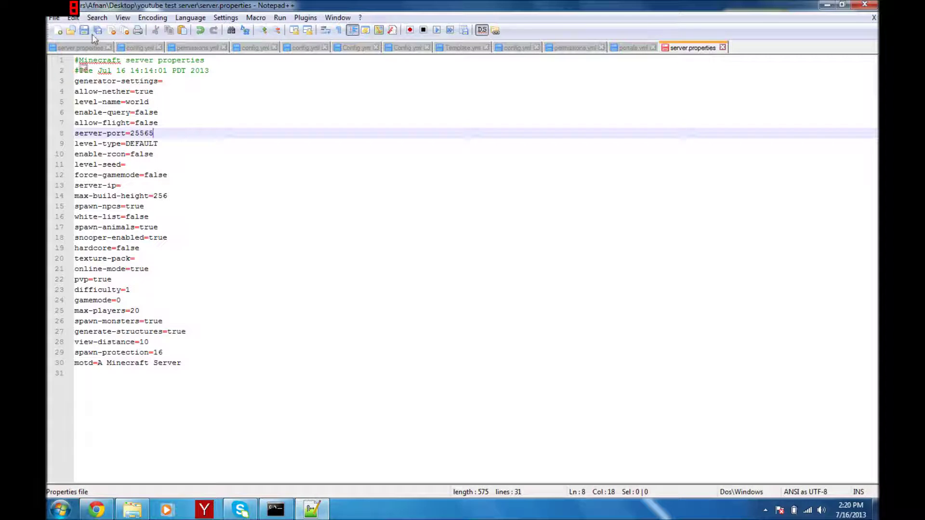
left_click(84, 30)
left_click(865, 5)
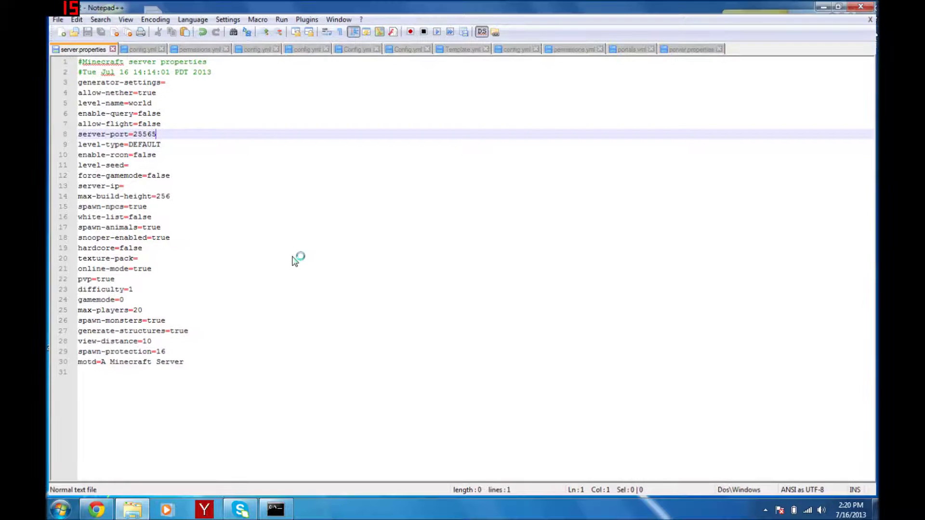
Step: Check the server console, then launch and allow the Minecraft 1.6.1 launcher to run
left_click(160, 241)
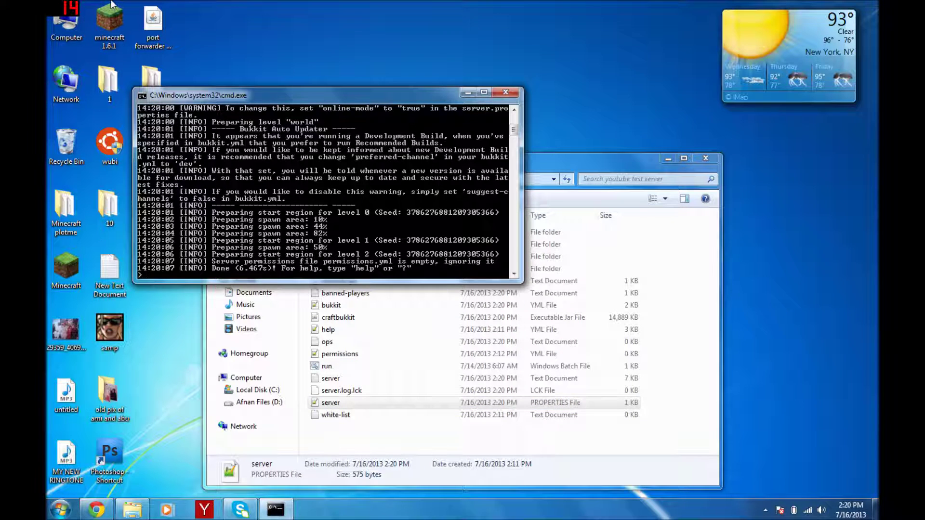
double_click(108, 25)
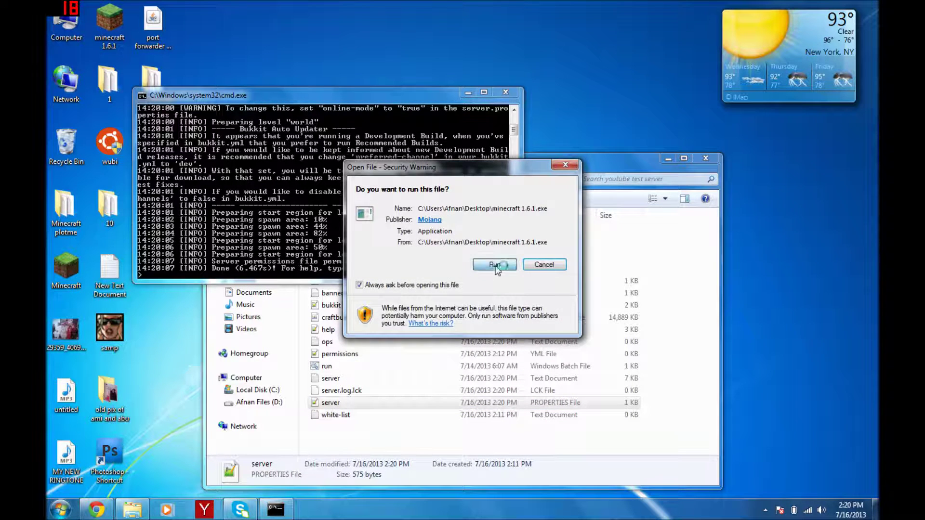
left_click(494, 265)
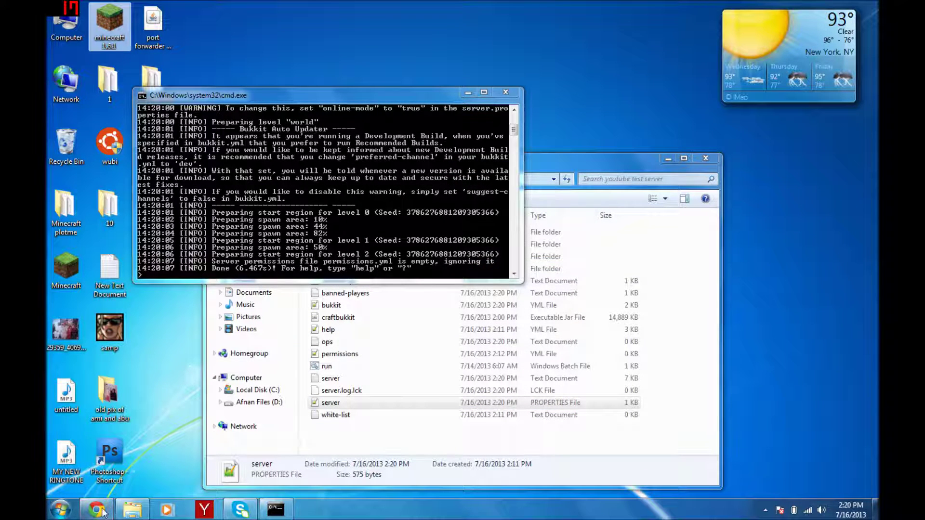
mouse_move(99, 508)
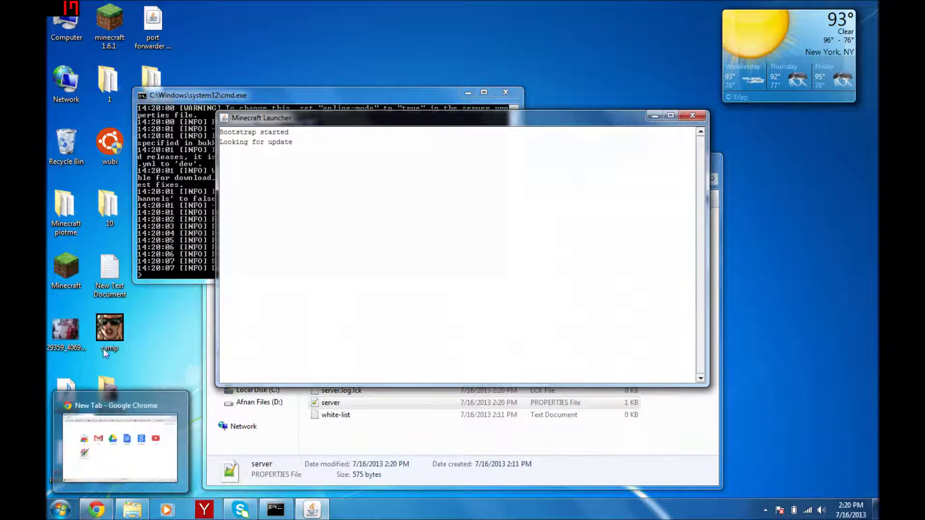
left_click(111, 448)
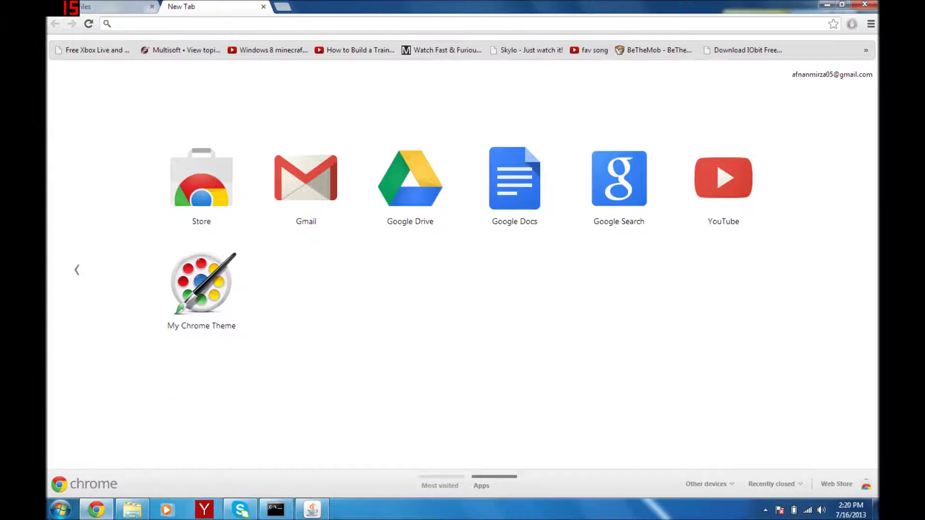
type("ipchicken.")
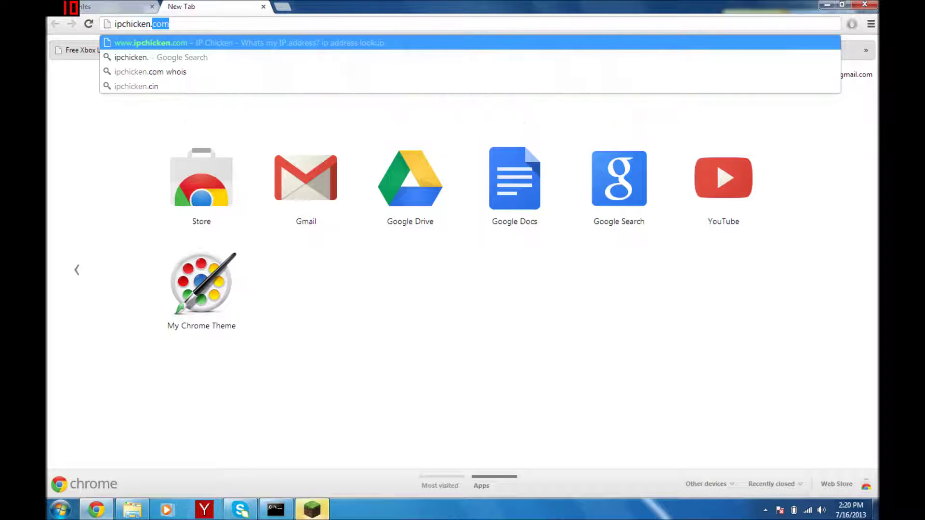
key("Return")
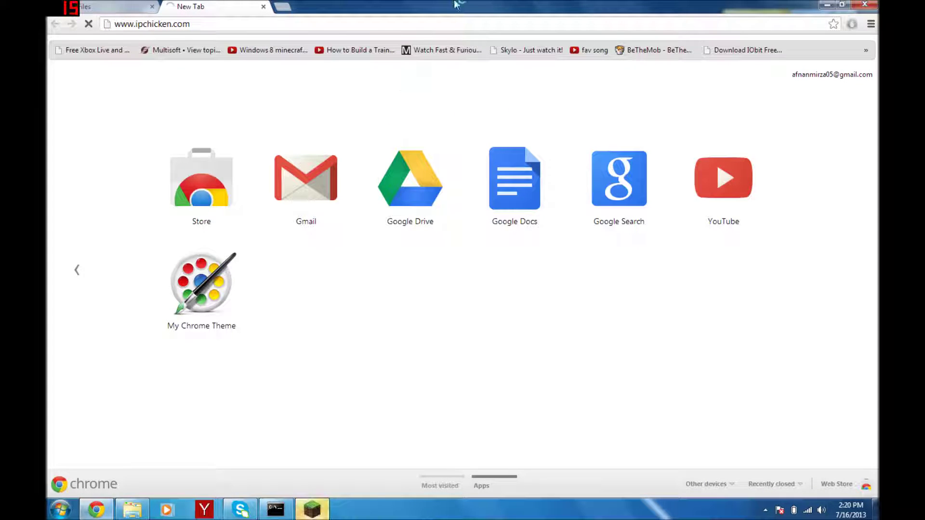
left_click(282, 6)
left_click(264, 6)
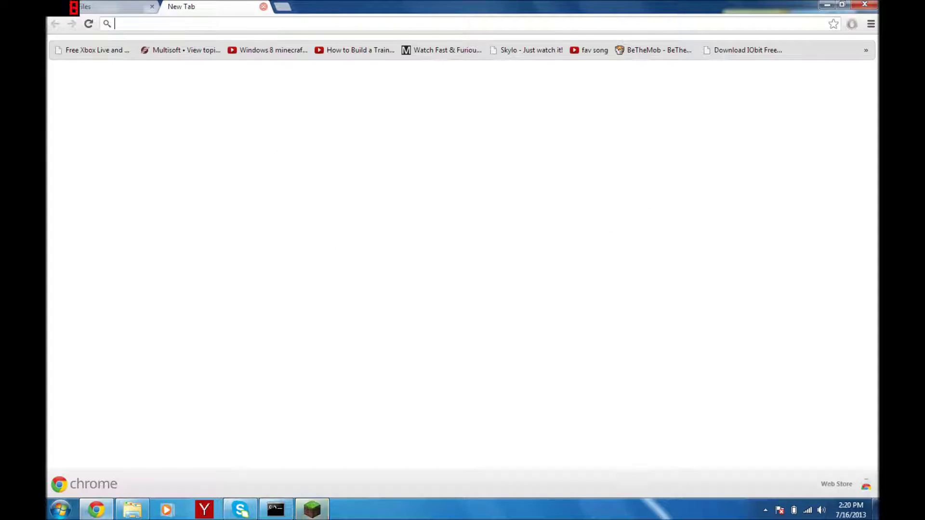
type("google.com")
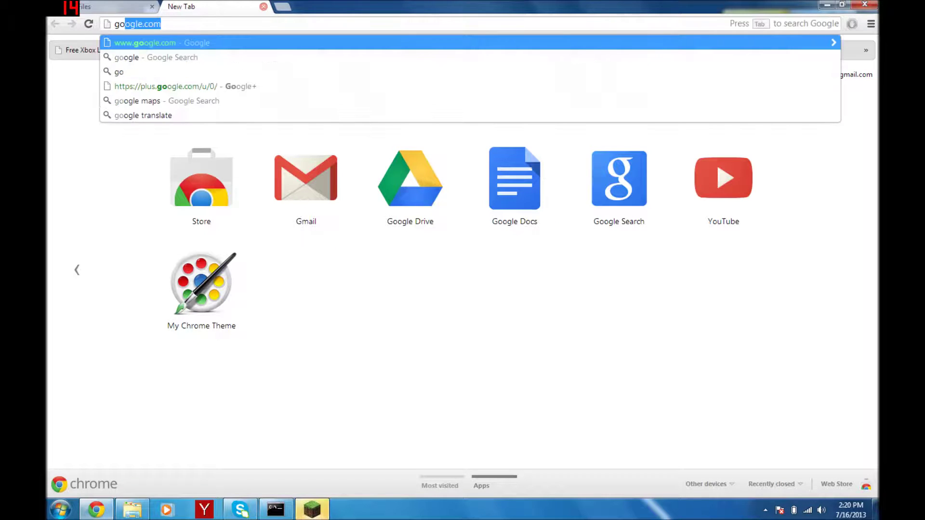
key("Return")
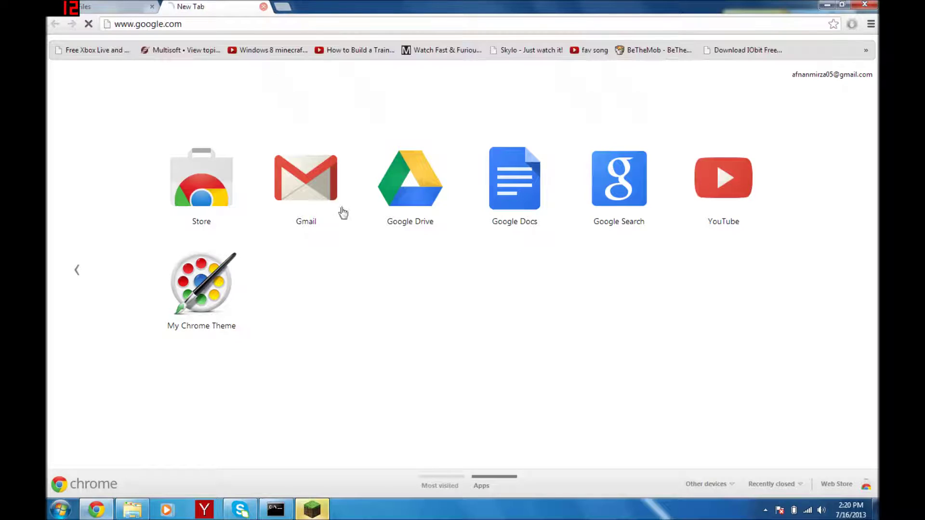
Step: Press Play in the Minecraft Launcher, search Google for 'my ip', then close that tab
left_click(312, 509)
left_click(713, 389)
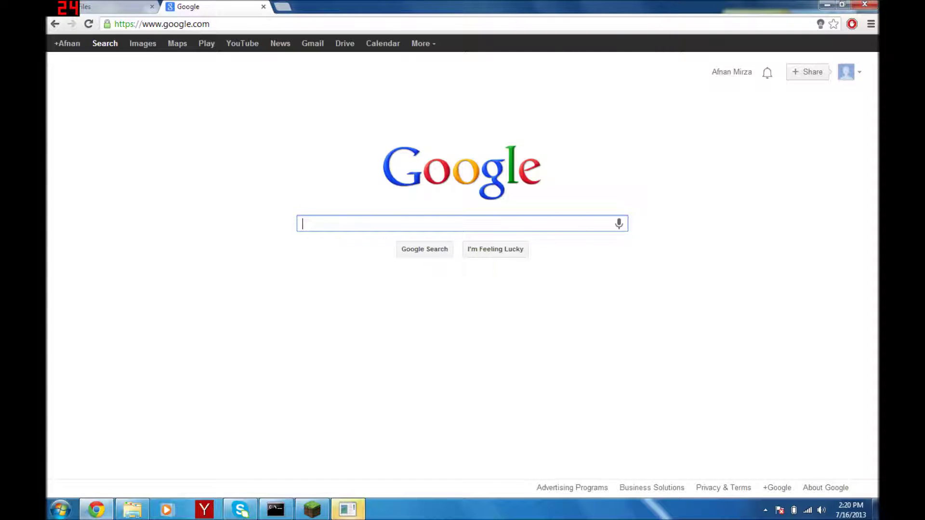
type("y ip")
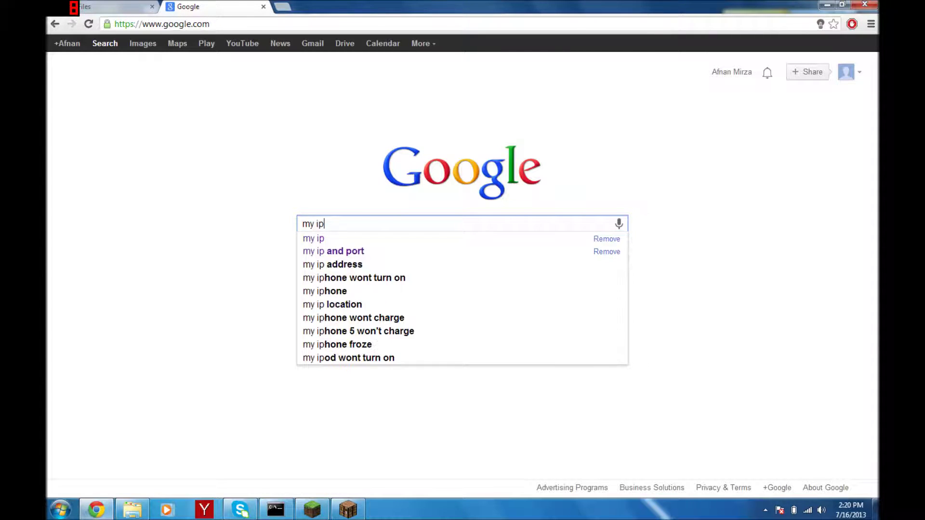
key("Return")
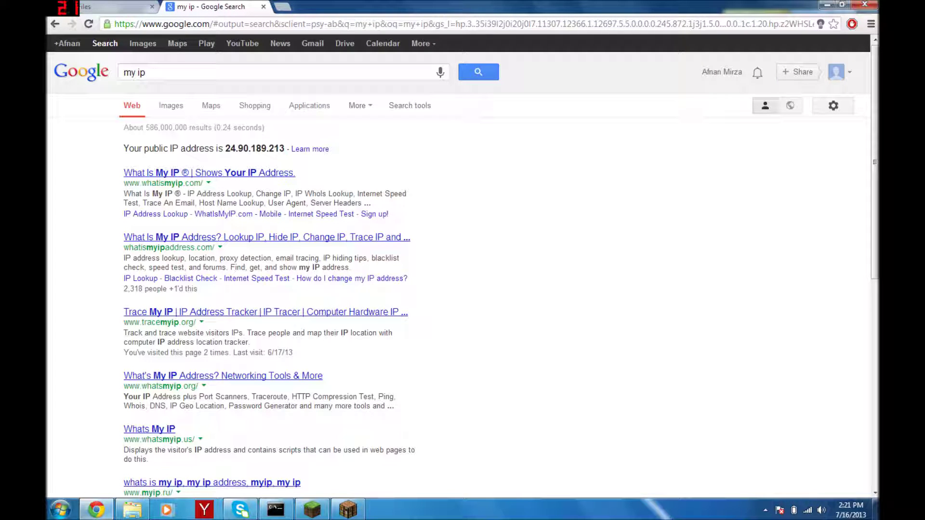
left_click(264, 6)
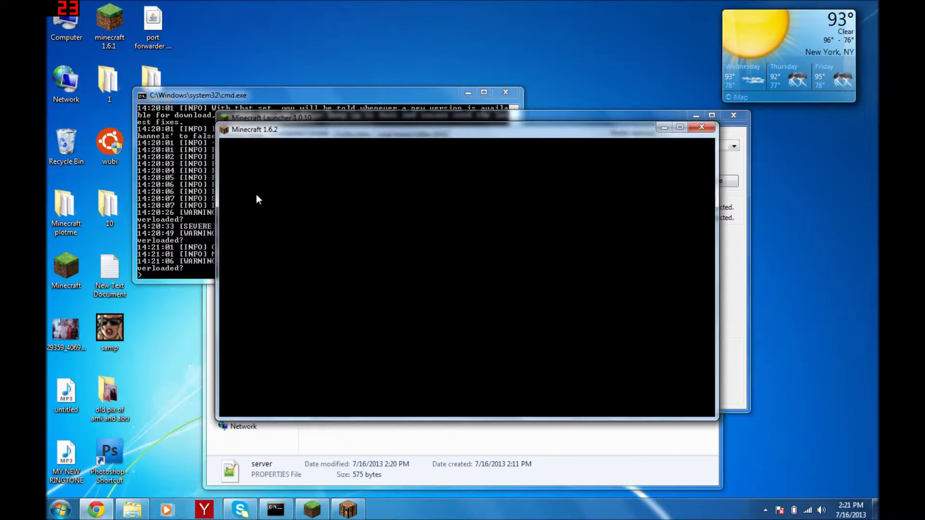
Step: Close the server folder window and bring the Minecraft 1.6.2 game window to the front
left_click(362, 455)
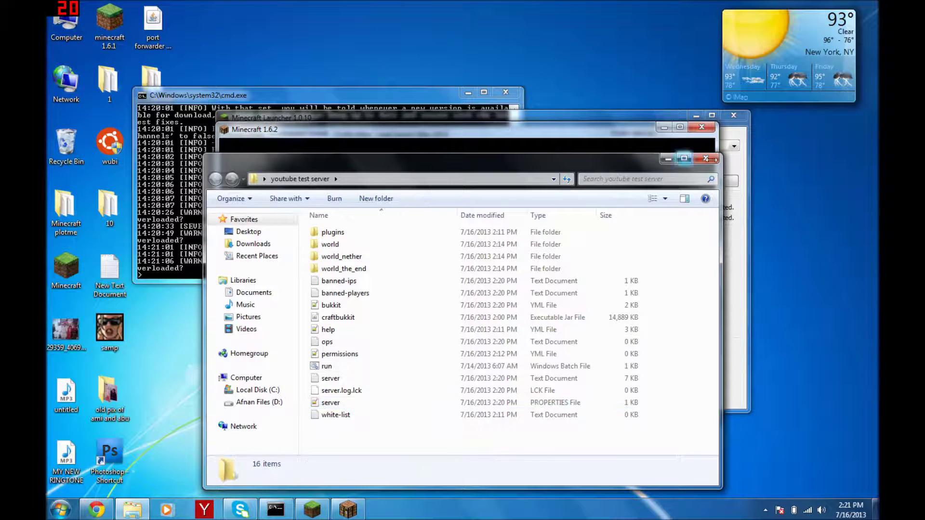
left_click(693, 162)
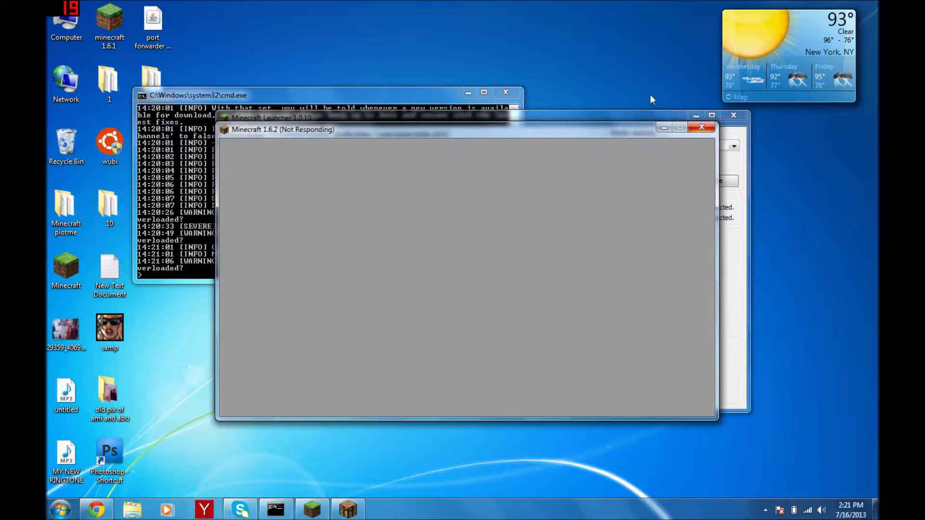
left_click(646, 113)
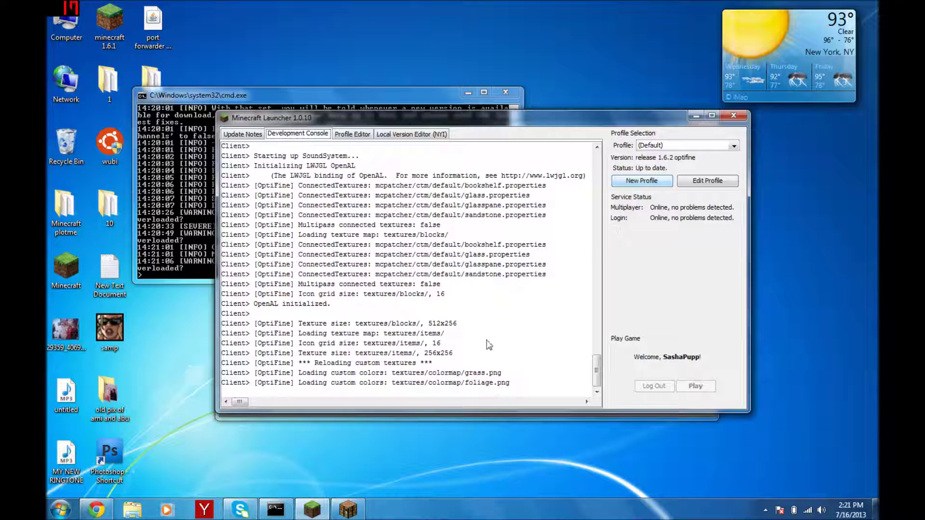
left_click(439, 415)
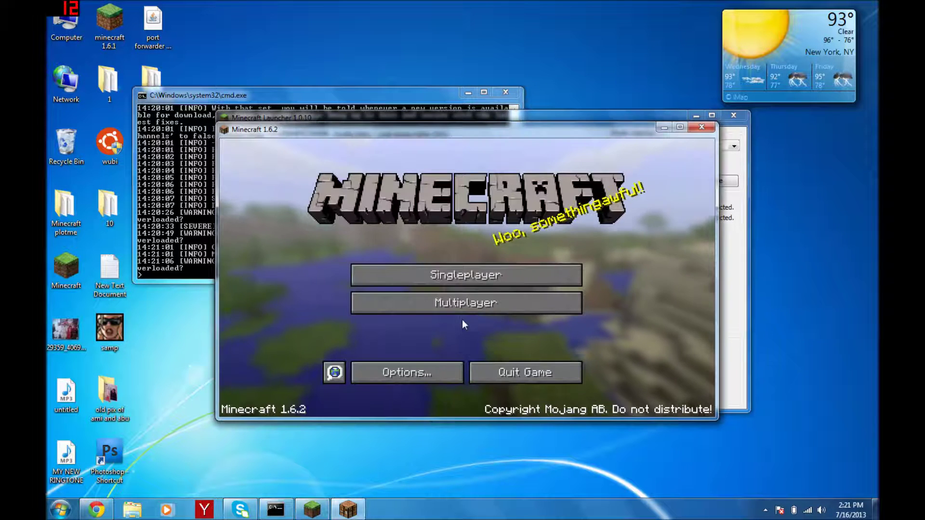
Step: Open the multiplayer list, try joining the local server, check the console, and close the launcher
left_click(467, 303)
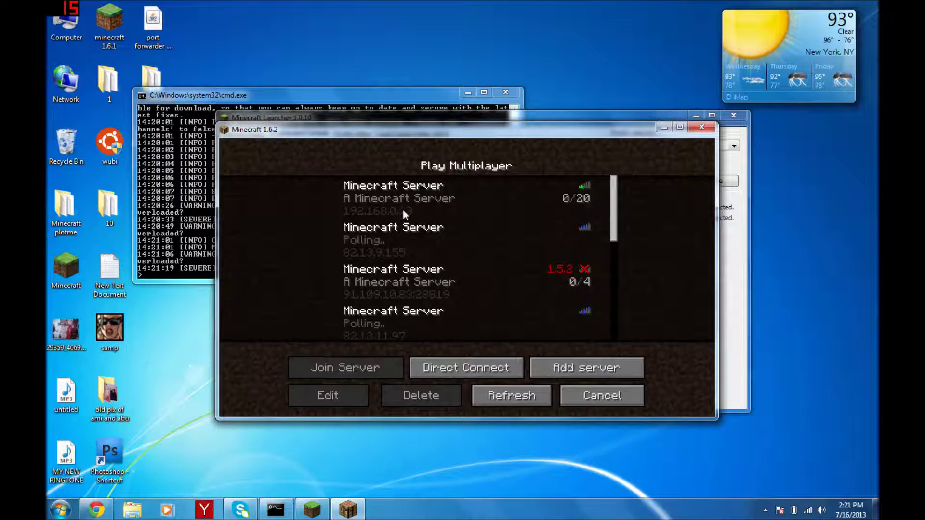
left_click(471, 222)
left_click(403, 230)
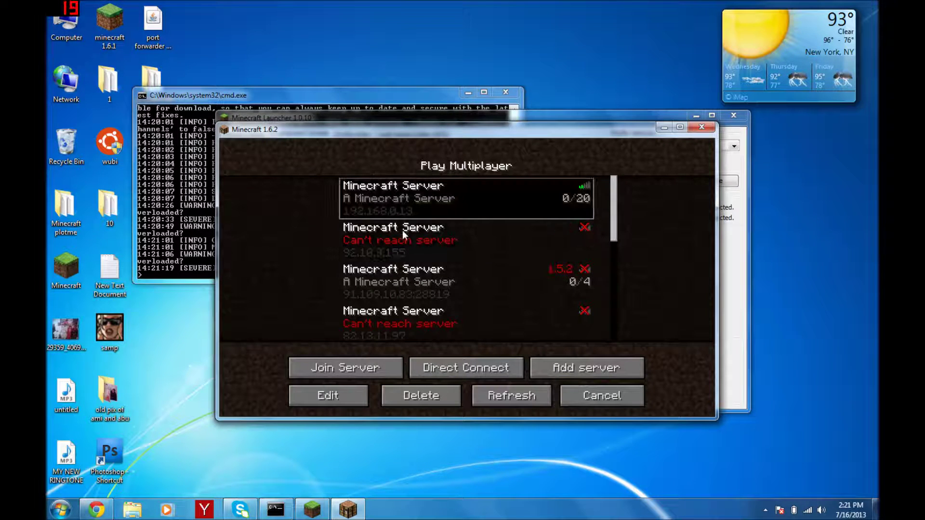
left_click(365, 368)
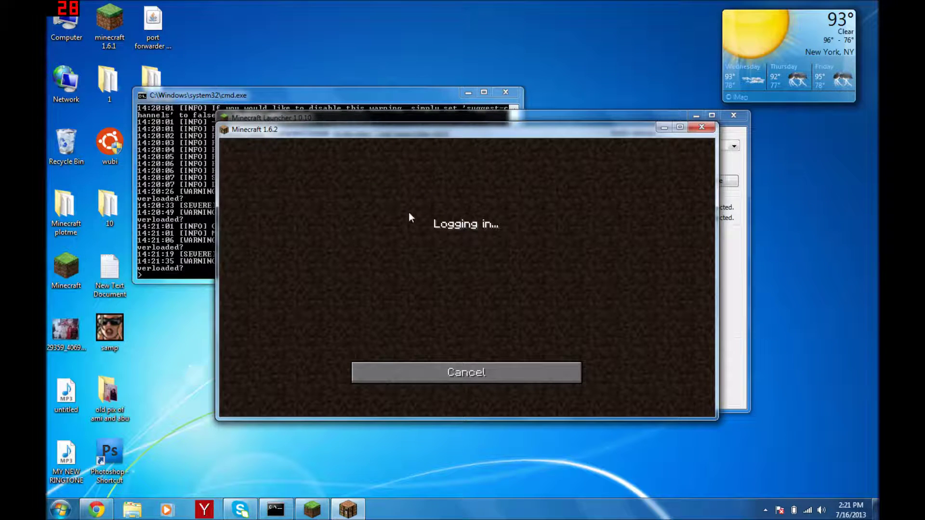
left_click(197, 231)
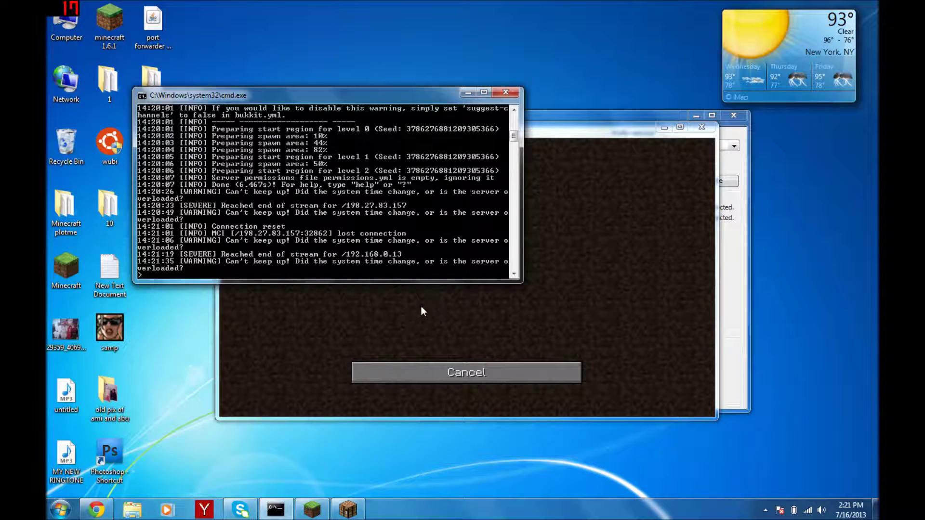
left_click(587, 264)
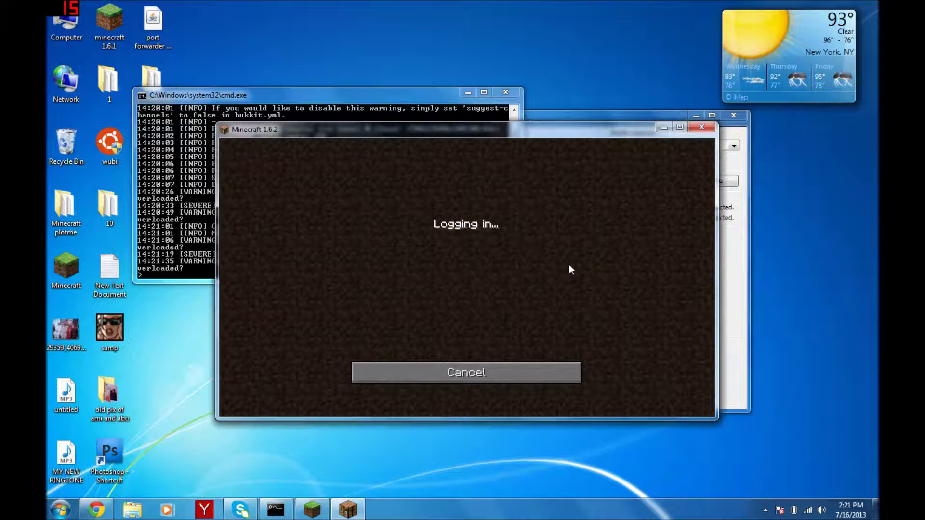
left_click(746, 258)
left_click(733, 115)
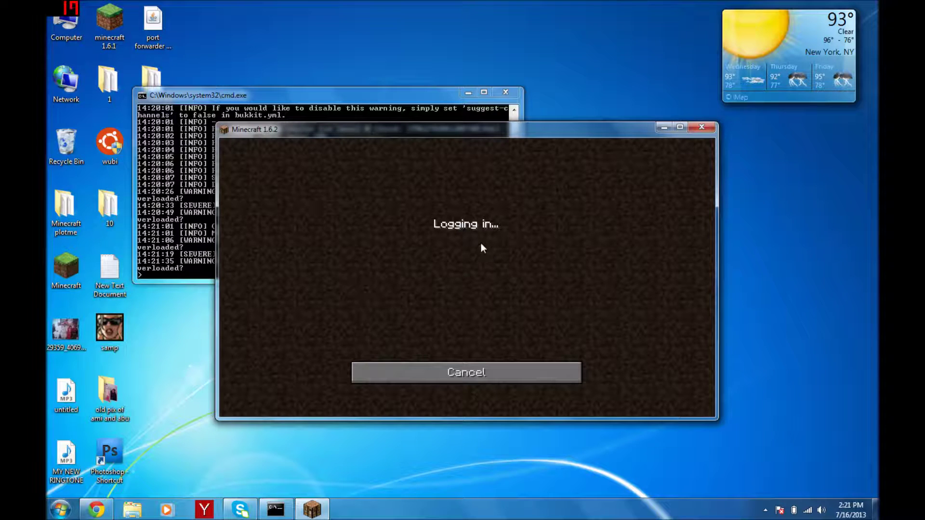
Step: Cancel the stuck login, refresh the server list, and join the local server at 192.168.0.13
left_click(489, 374)
left_click(503, 390)
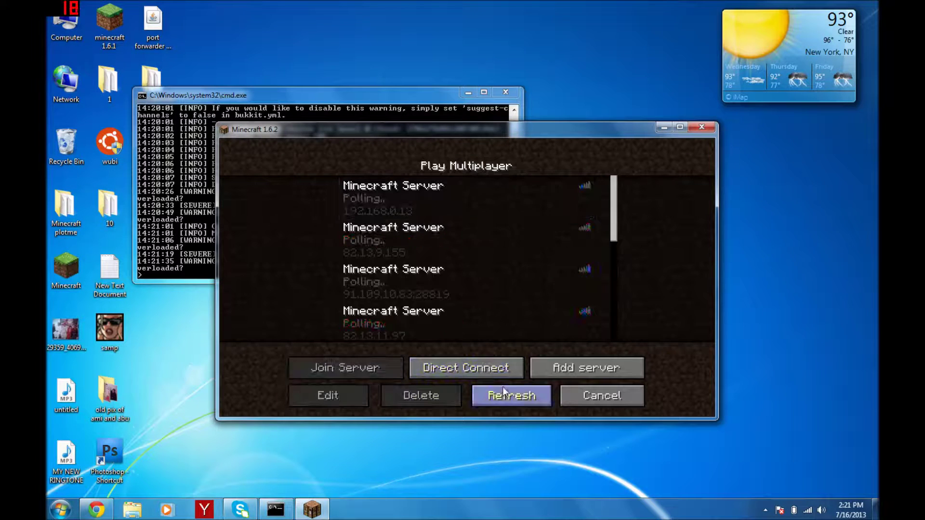
left_click(440, 198)
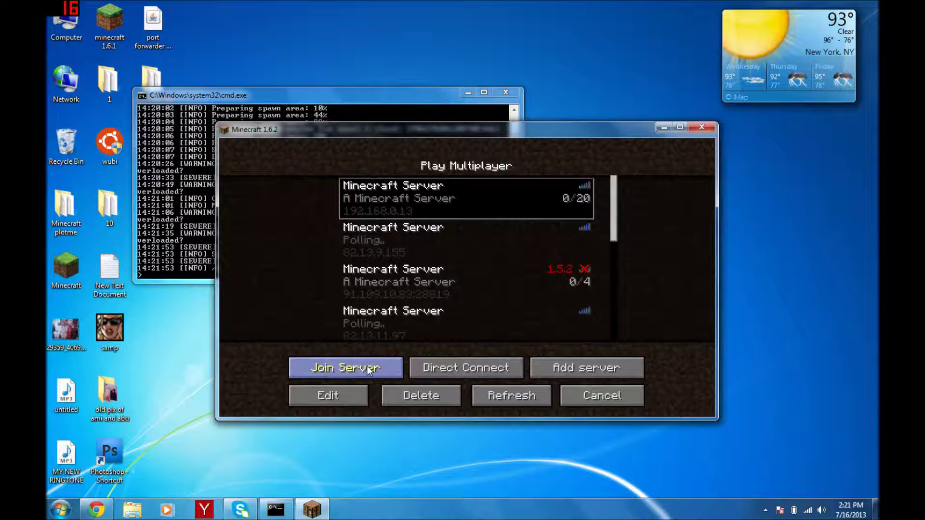
left_click(343, 367)
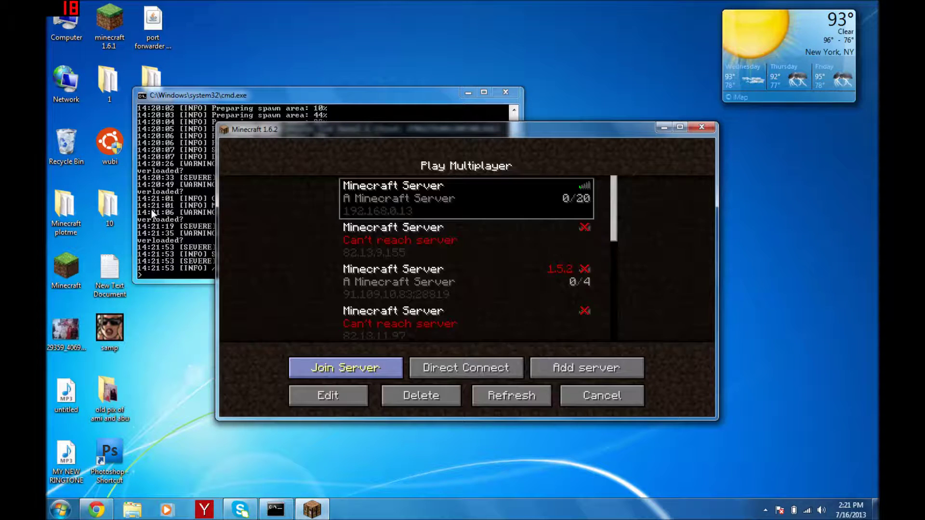
left_click(152, 209)
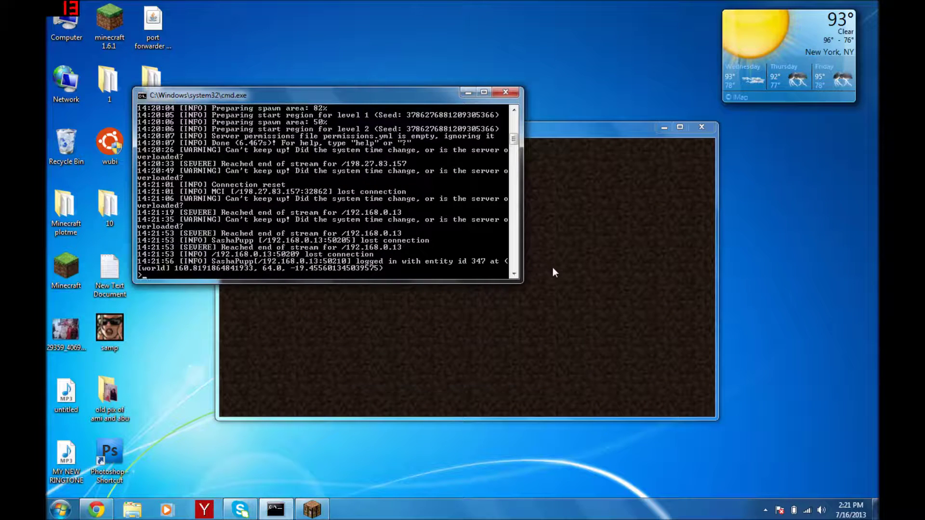
Step: Enter the local server's world, walk forward, pause, minimize Skype, and resume play on the beach
left_click(626, 206)
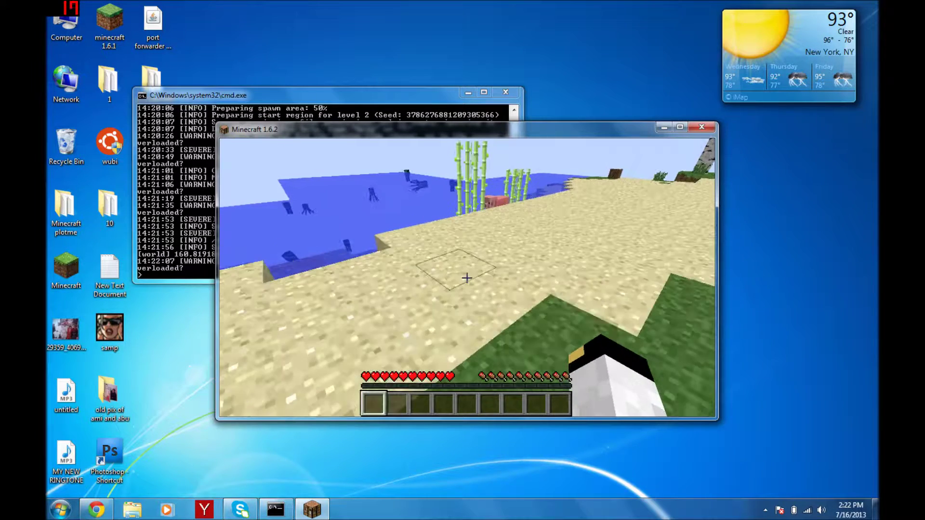
key("w")
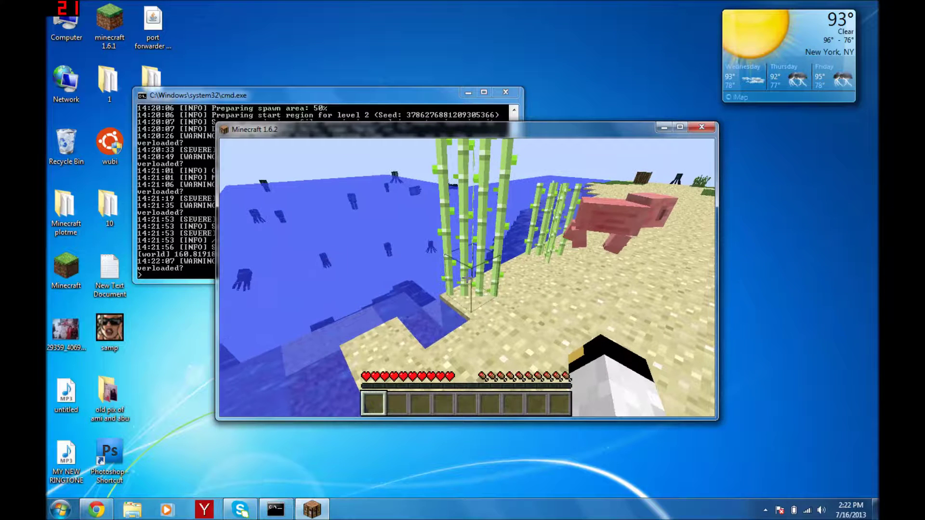
key("Escape")
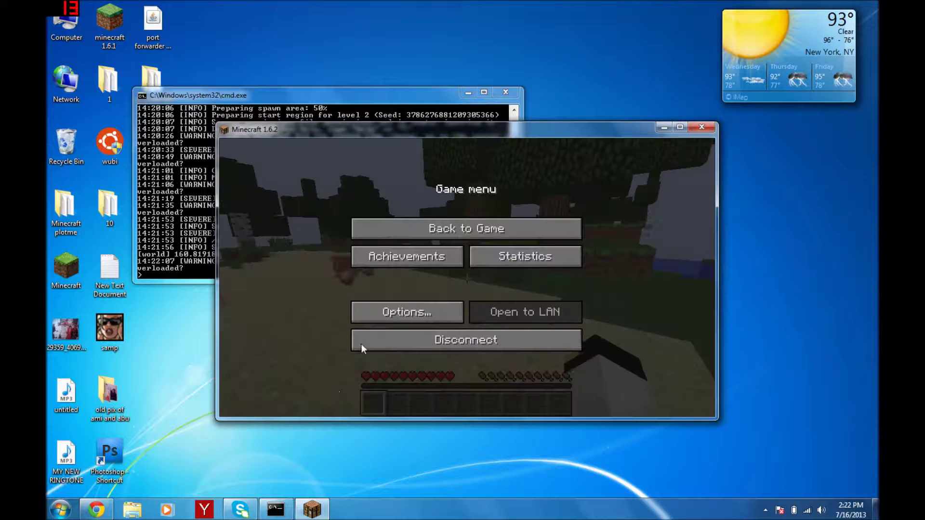
left_click(240, 509)
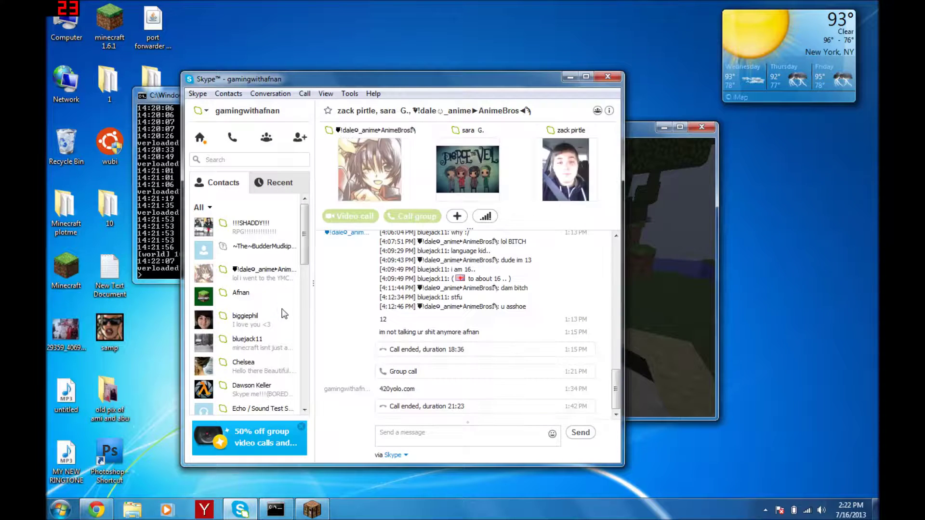
left_click(569, 78)
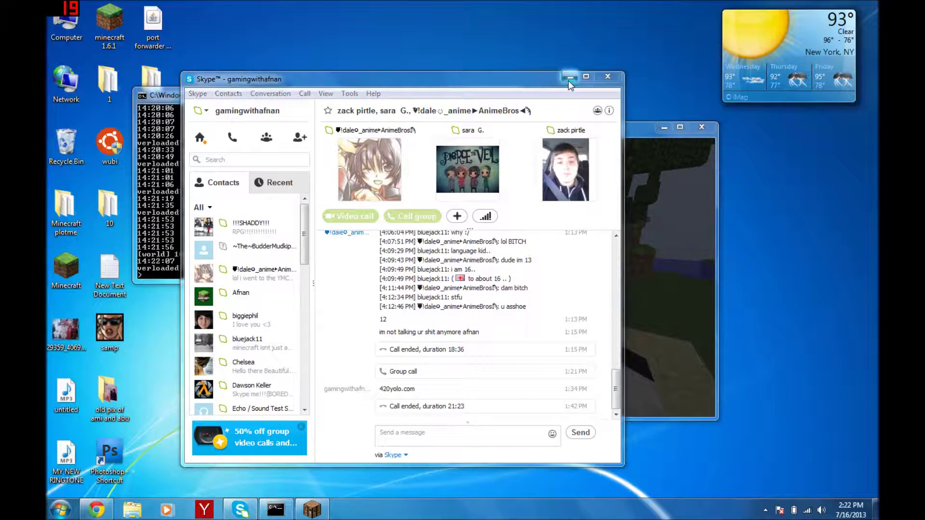
left_click(467, 229)
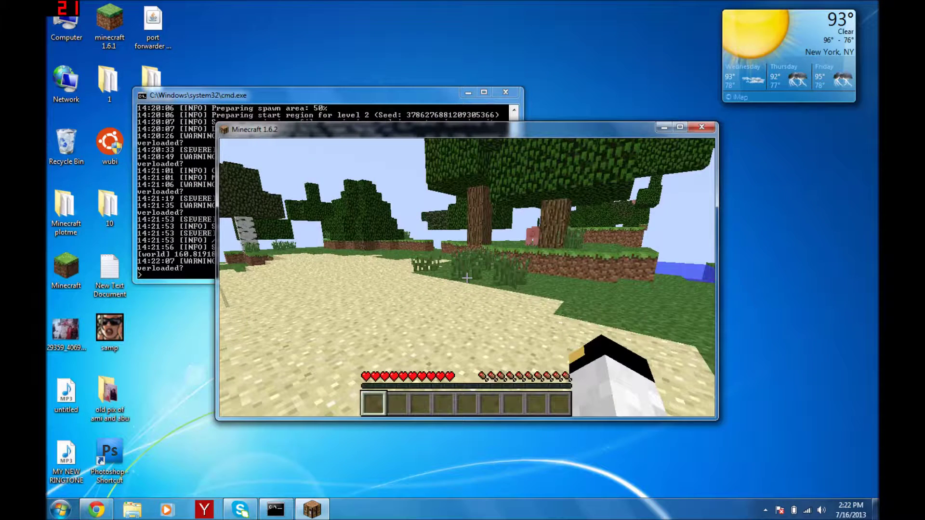
Step: Walk toward the trees, pause and resume the game, then cross the beach onto the grass
key("w")
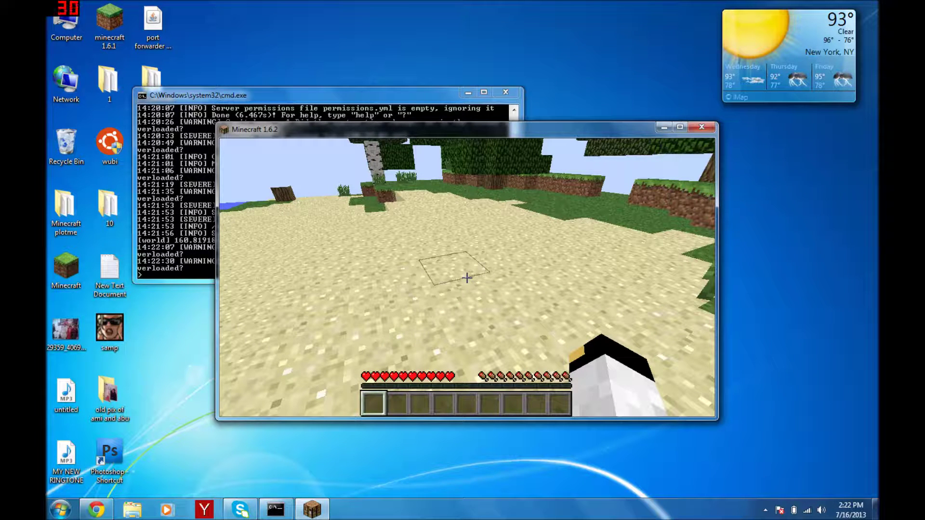
key("Escape")
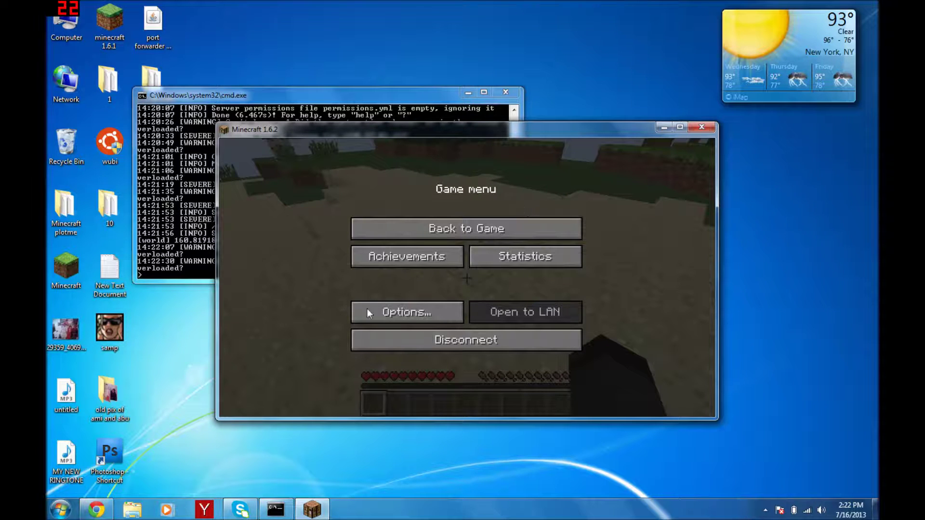
left_click(446, 233)
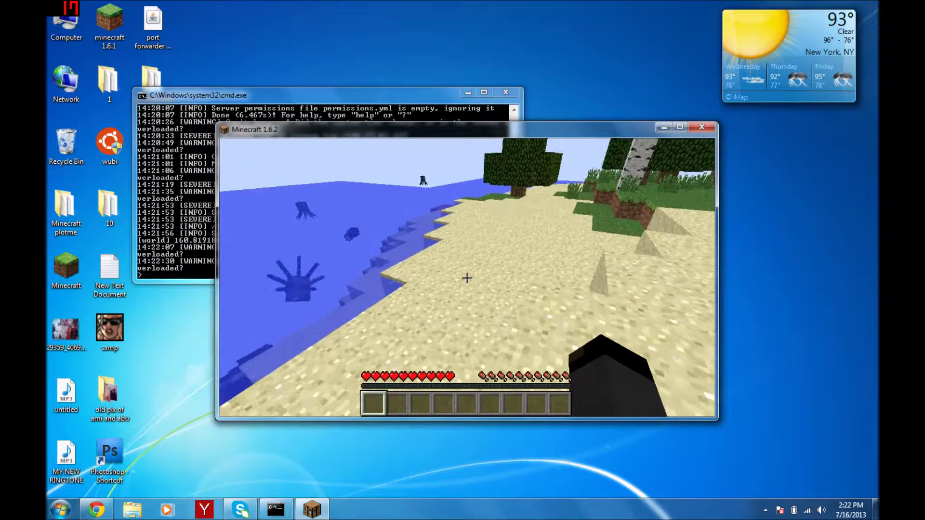
key("w")
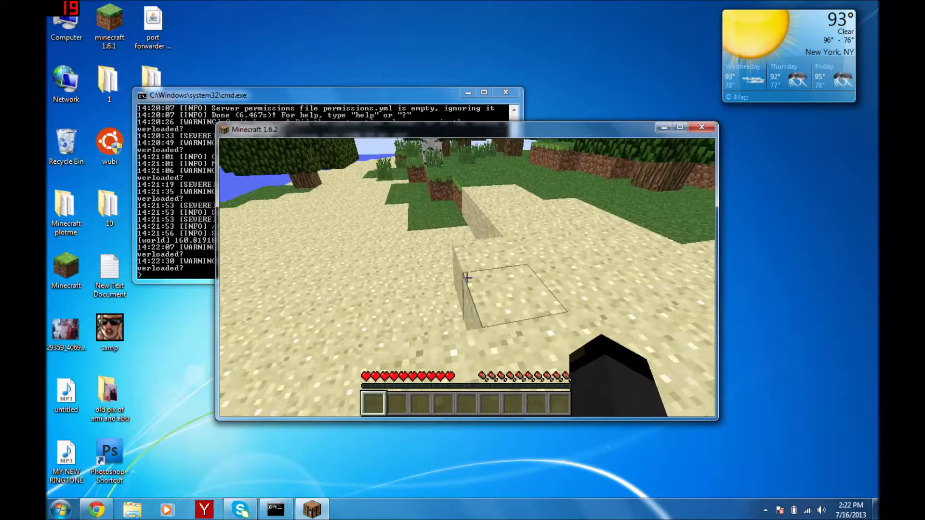
key("w")
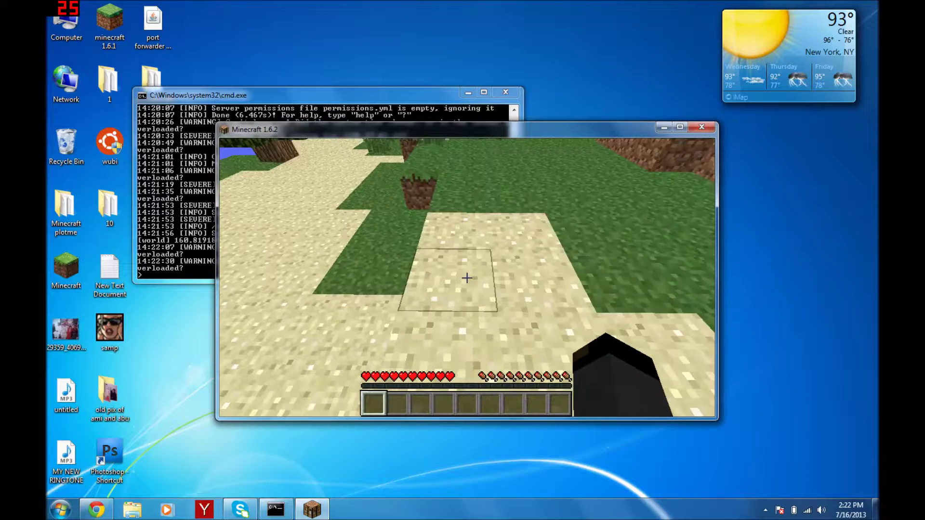
key("w")
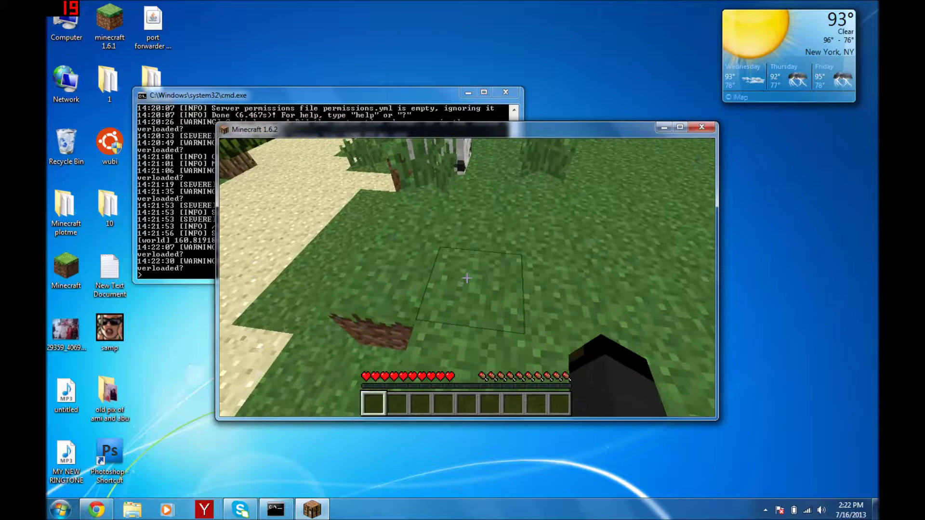